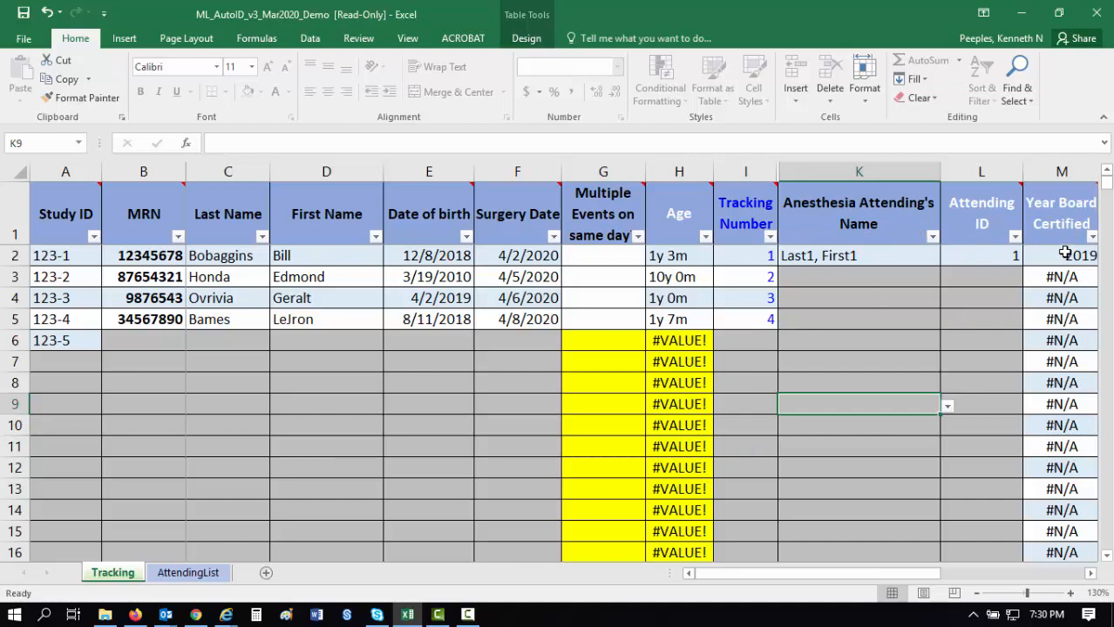
# Extend the study IDs from 123-5 in A6 down to 123-11 in A12.
pyautogui.click(467, 615)
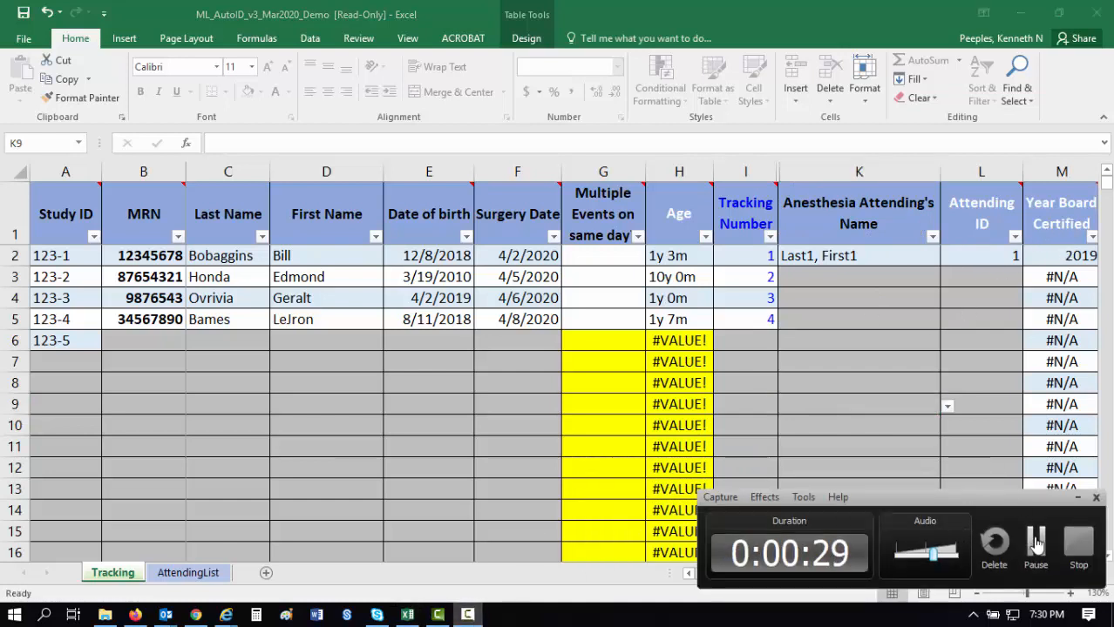
pyautogui.click(1035, 542)
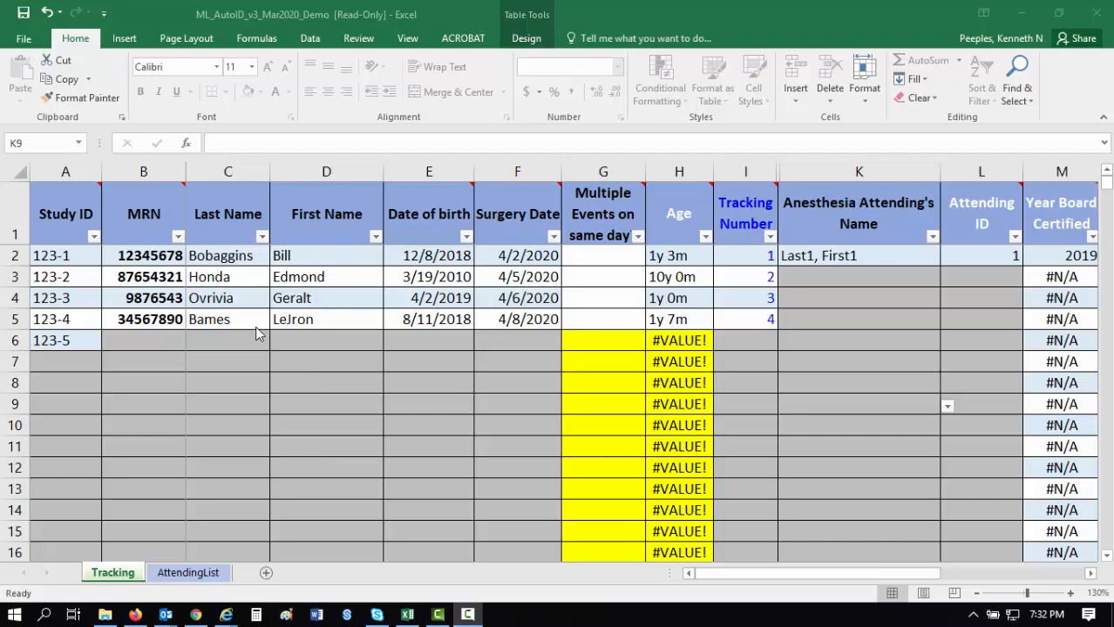
pyautogui.click(147, 340)
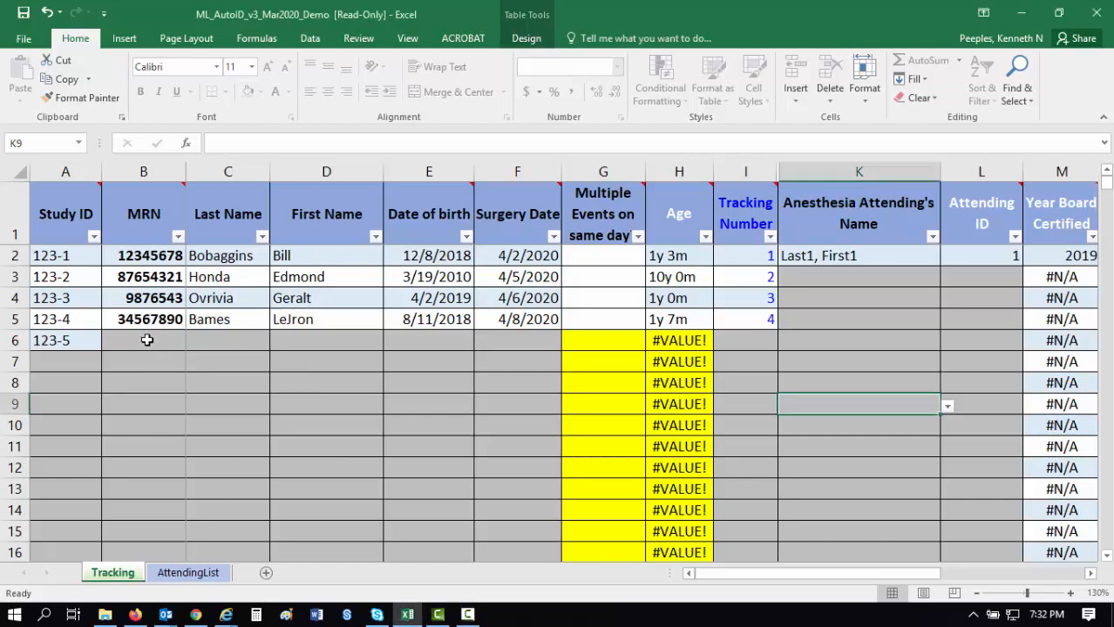
pyautogui.click(57, 339)
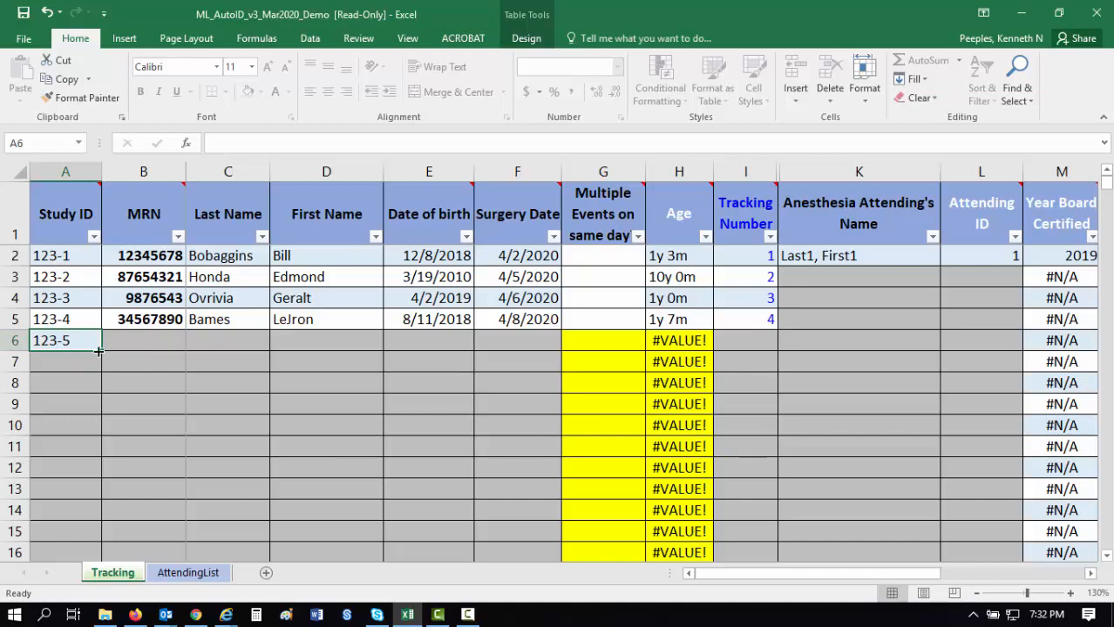
pyautogui.moveTo(100, 350); pyautogui.dragTo(90, 476)
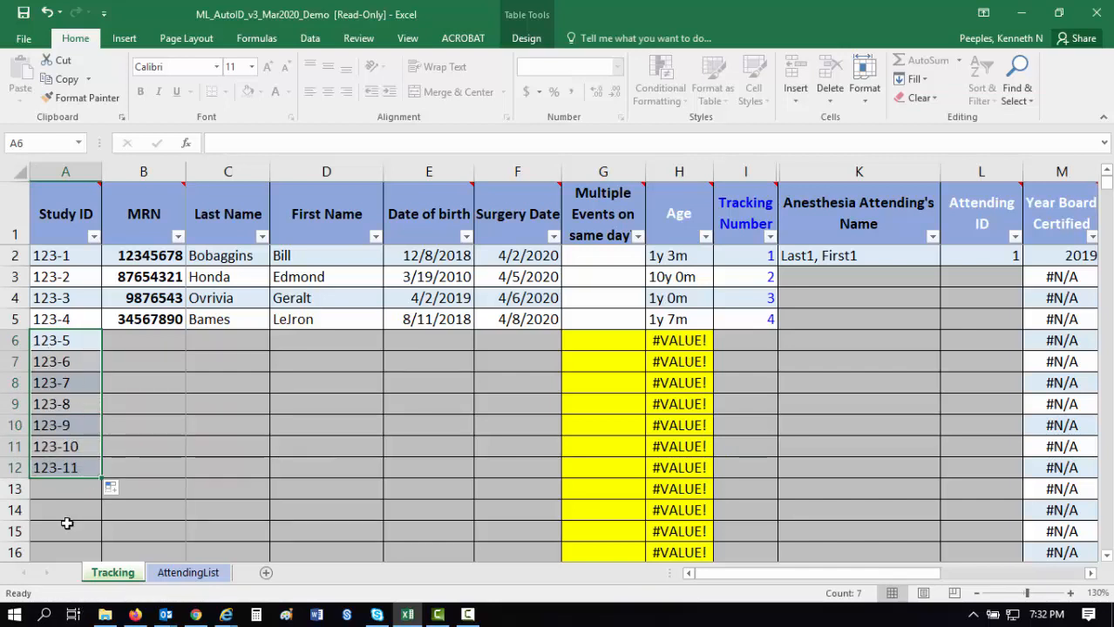
# Give study 123-5 the duplicate MRN 87654321, matching row 3's patient.
pyautogui.click(138, 337)
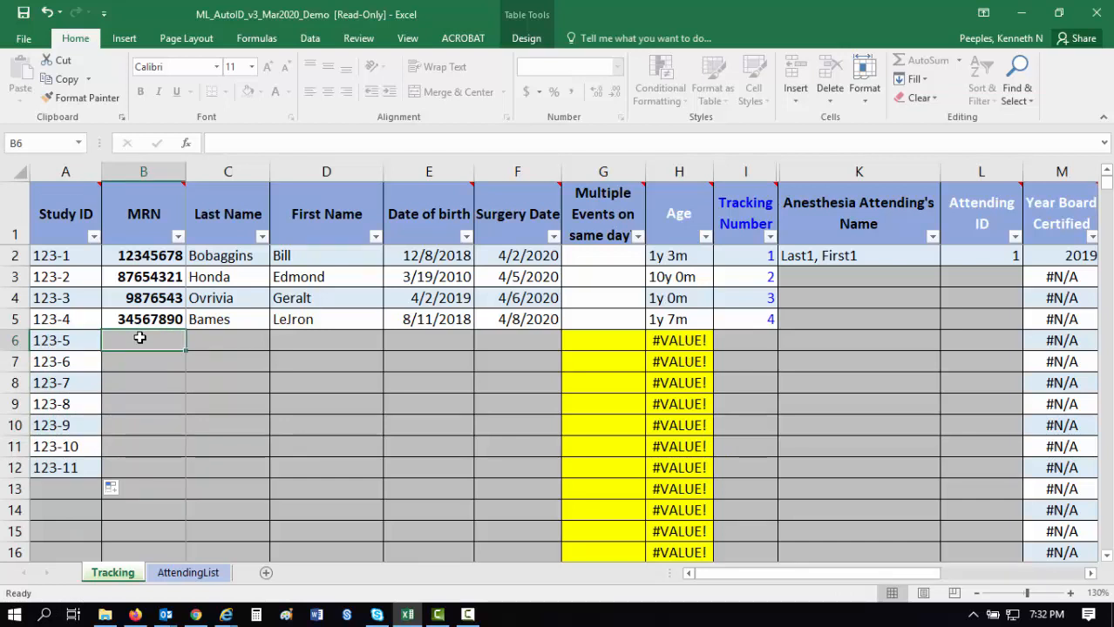
pyautogui.write('87654')
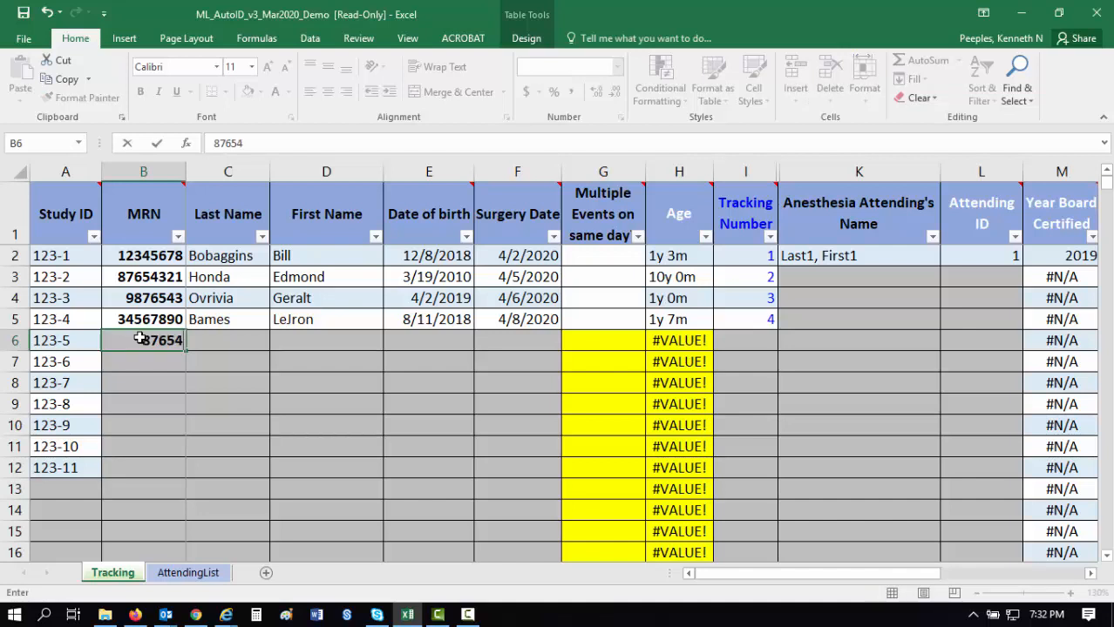
pyautogui.write('321')
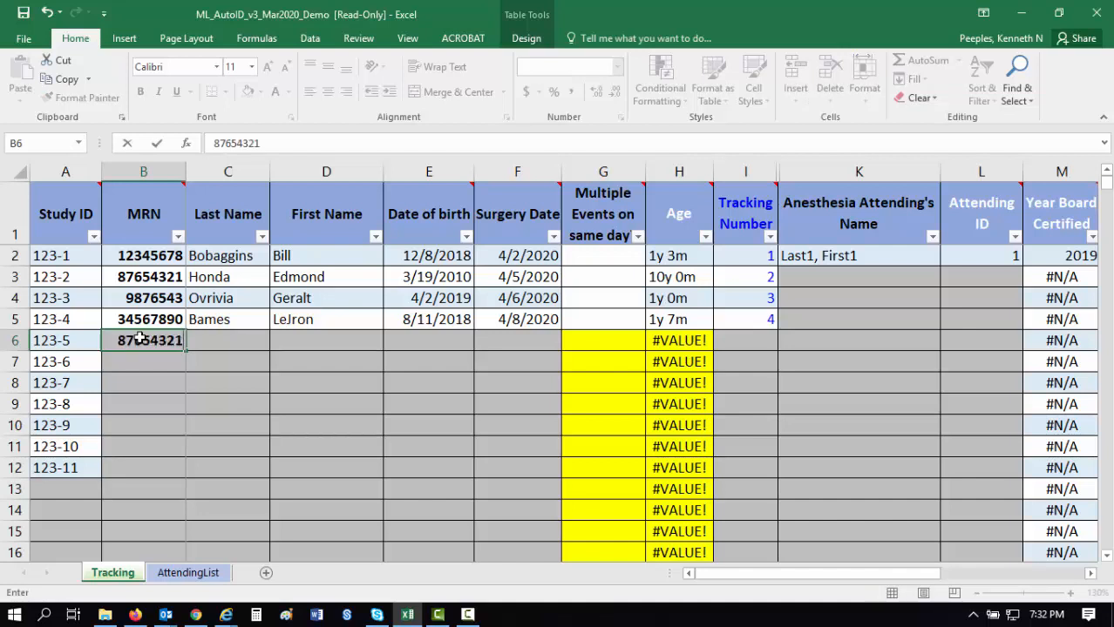
pyautogui.click(287, 418)
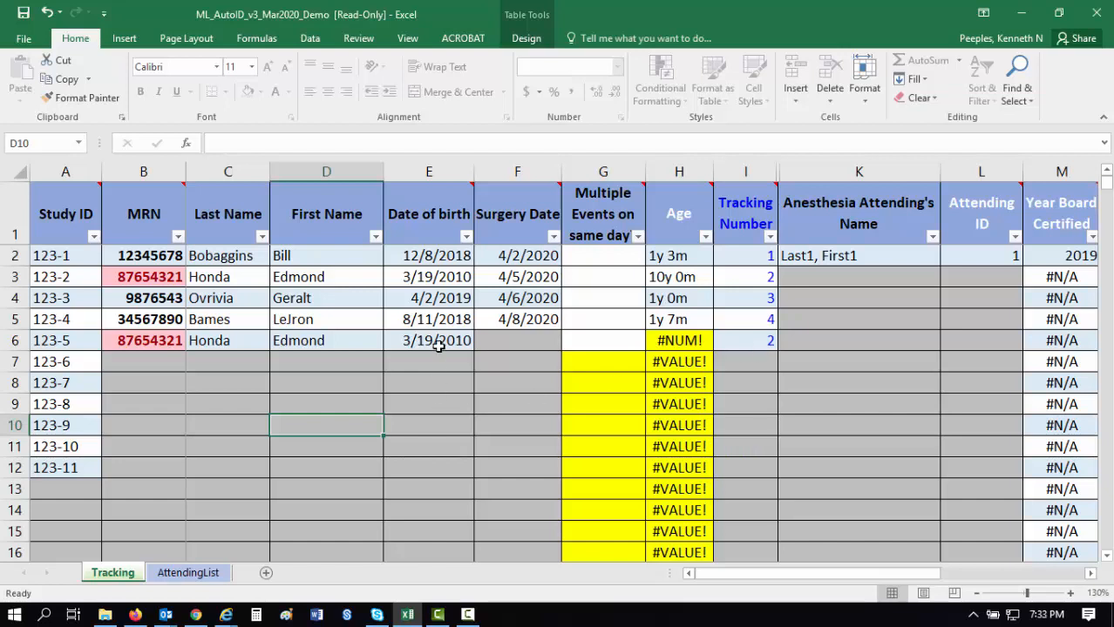
# Enter 4/11 as study 123-5's surgery date in F6.
pyautogui.click(538, 344)
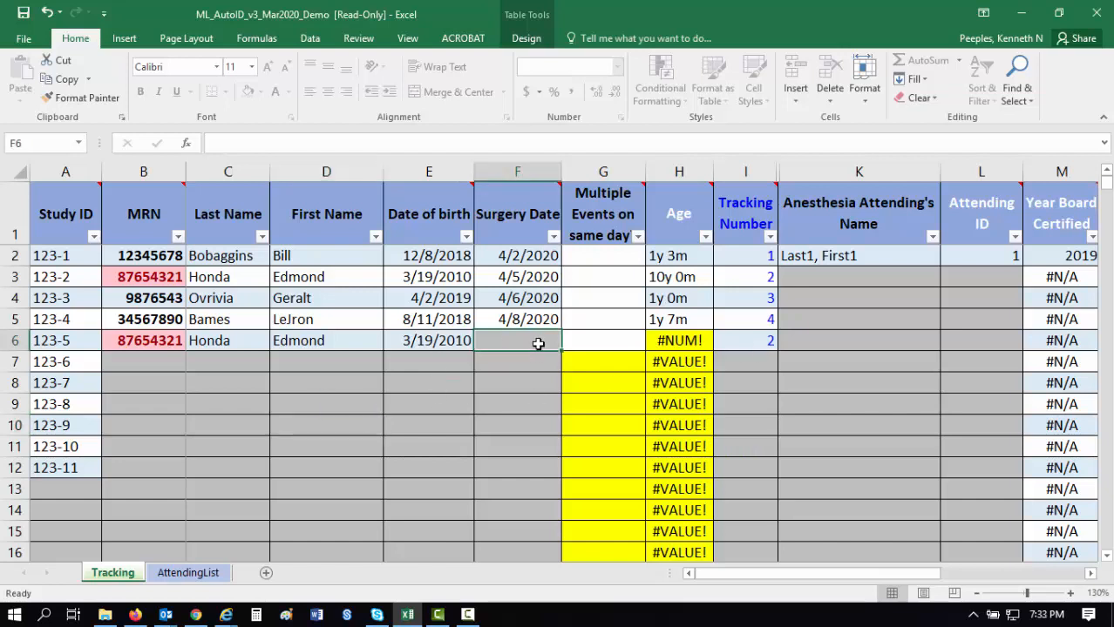
pyautogui.write('4/11/2020')
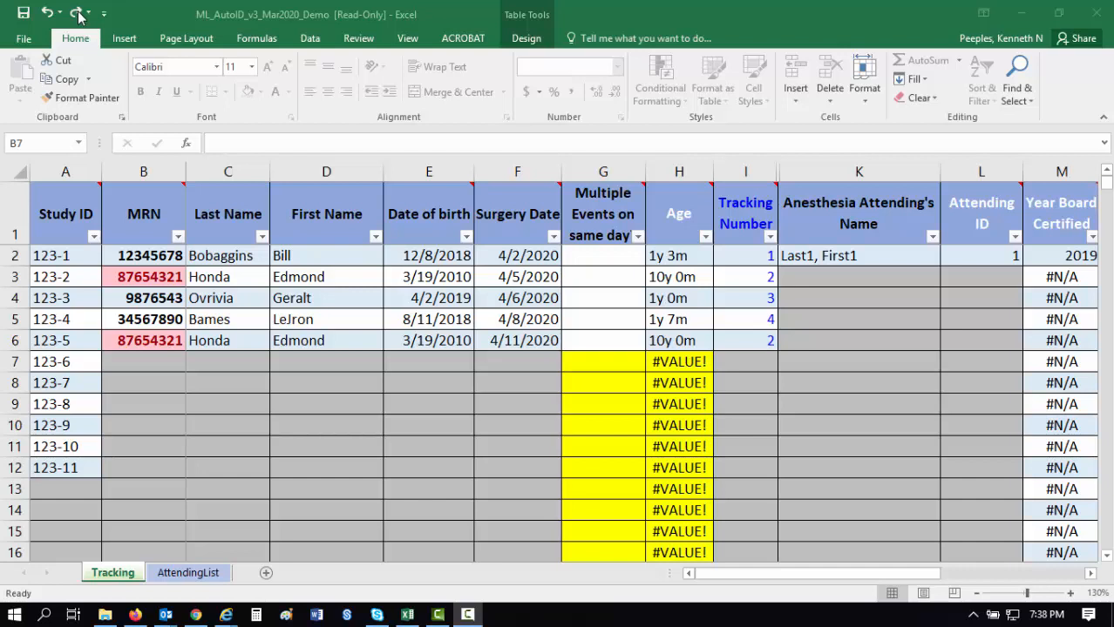
# Redo row 7's MRN, last and first names, 1/1/1990 birth date and 4/12/2020 surgery date.
pyautogui.click(79, 15)
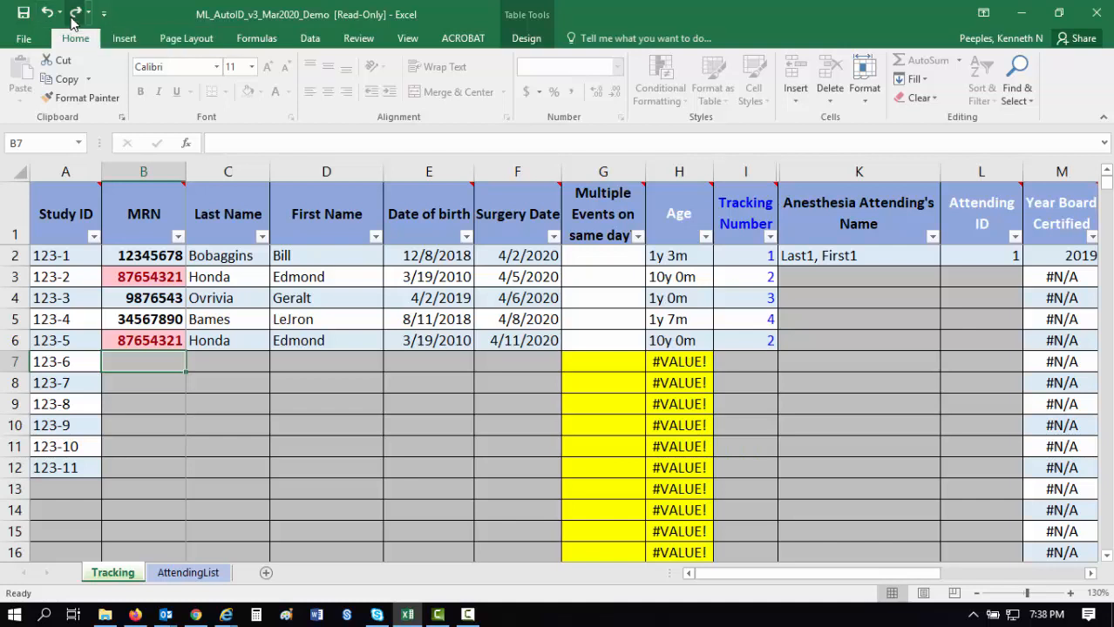
pyautogui.click(73, 19)
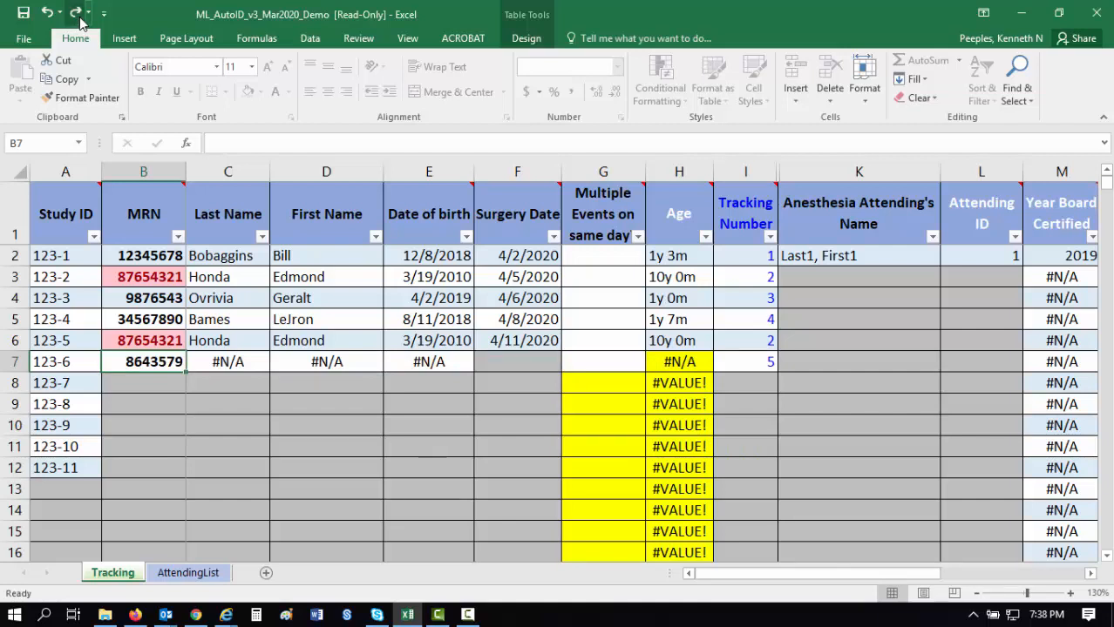
pyautogui.click(77, 14)
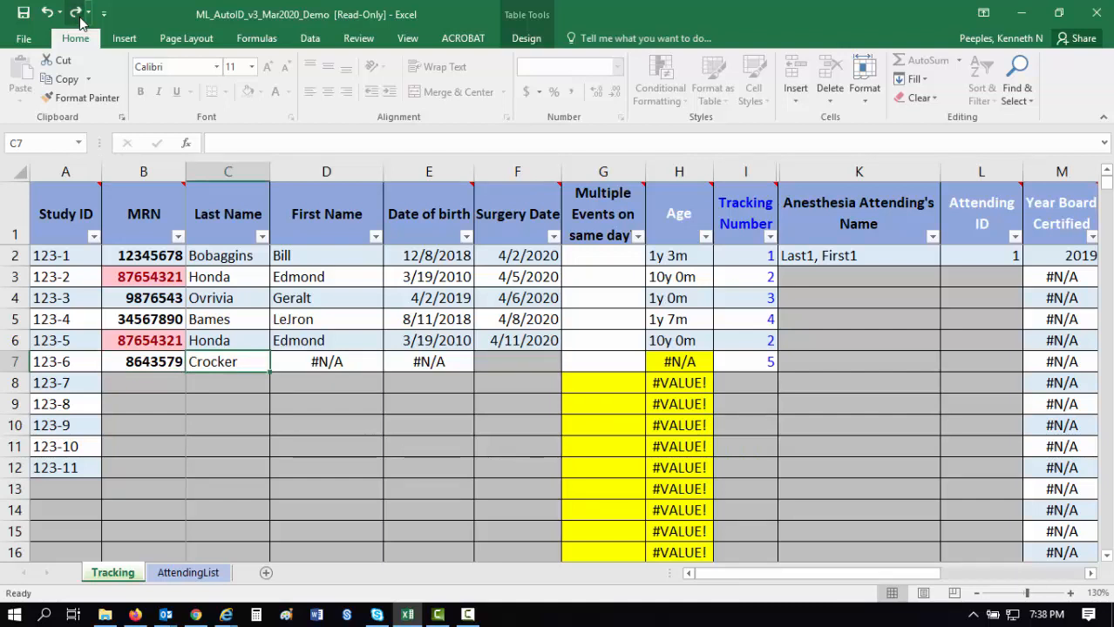
pyautogui.click(76, 14)
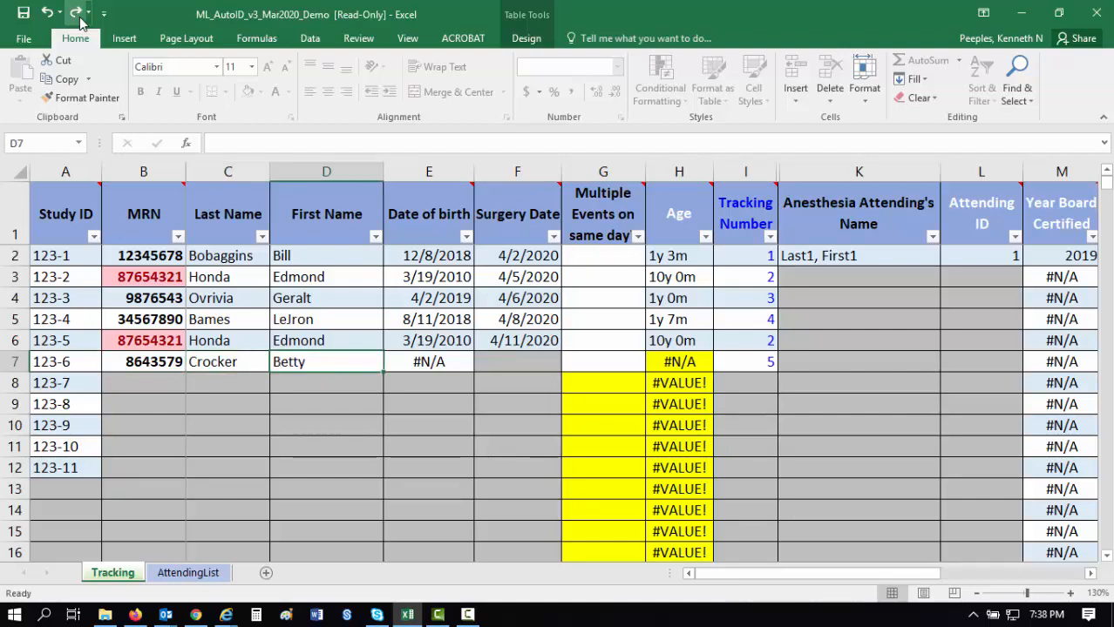
pyautogui.click(78, 14)
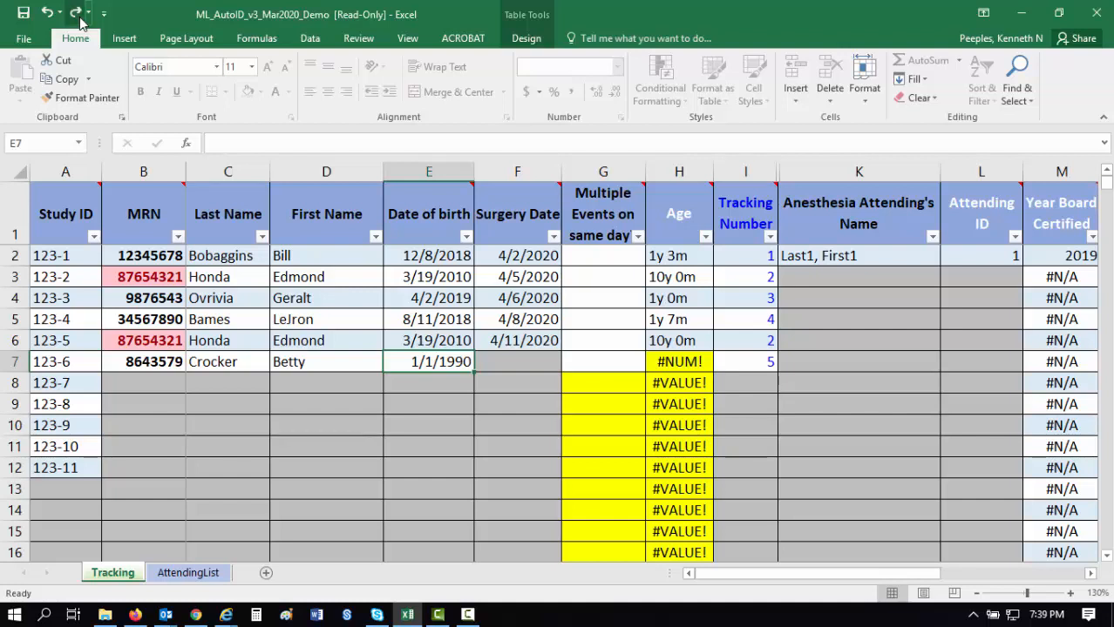
pyautogui.click(76, 13)
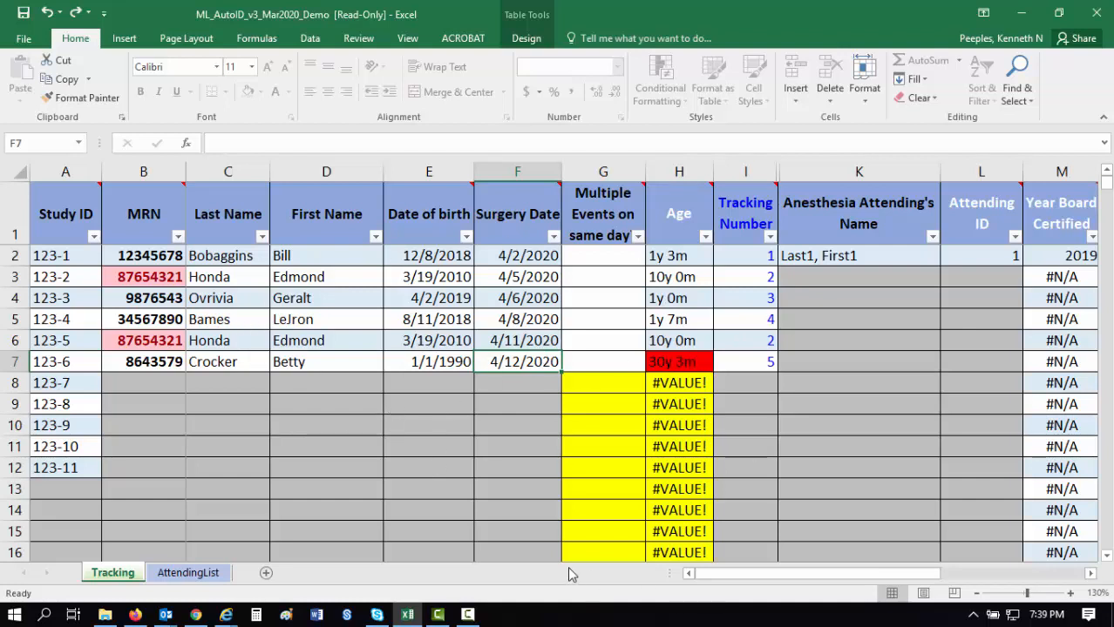
pyautogui.click(469, 616)
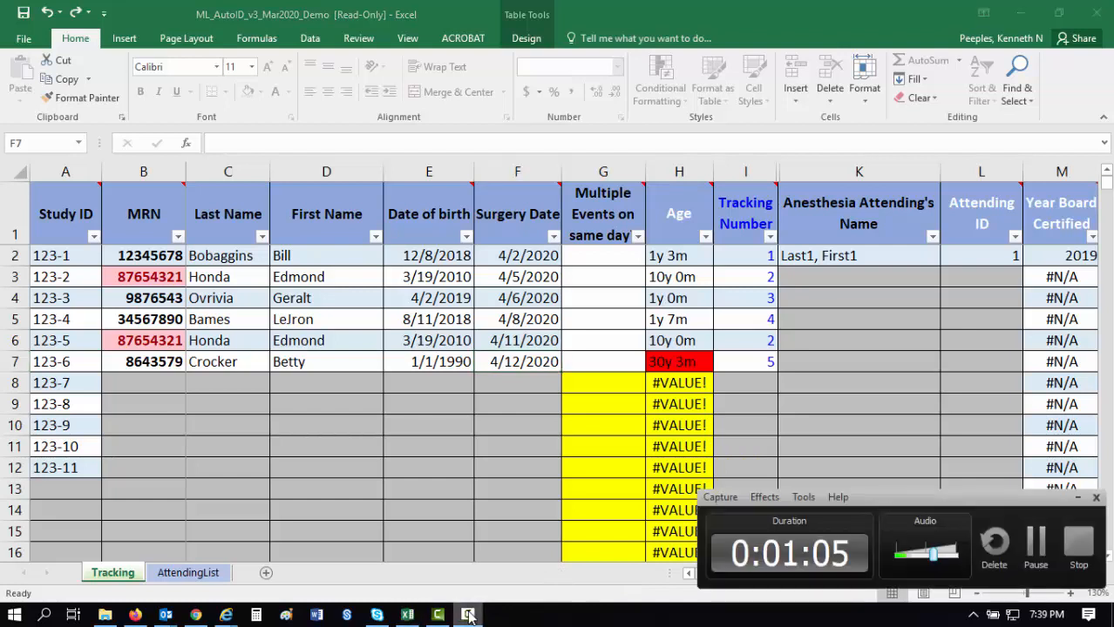
# Pause recording while study 123-6 is re-dated to 1/1/2016 and study 123-7 is added.
pyautogui.click(1039, 540)
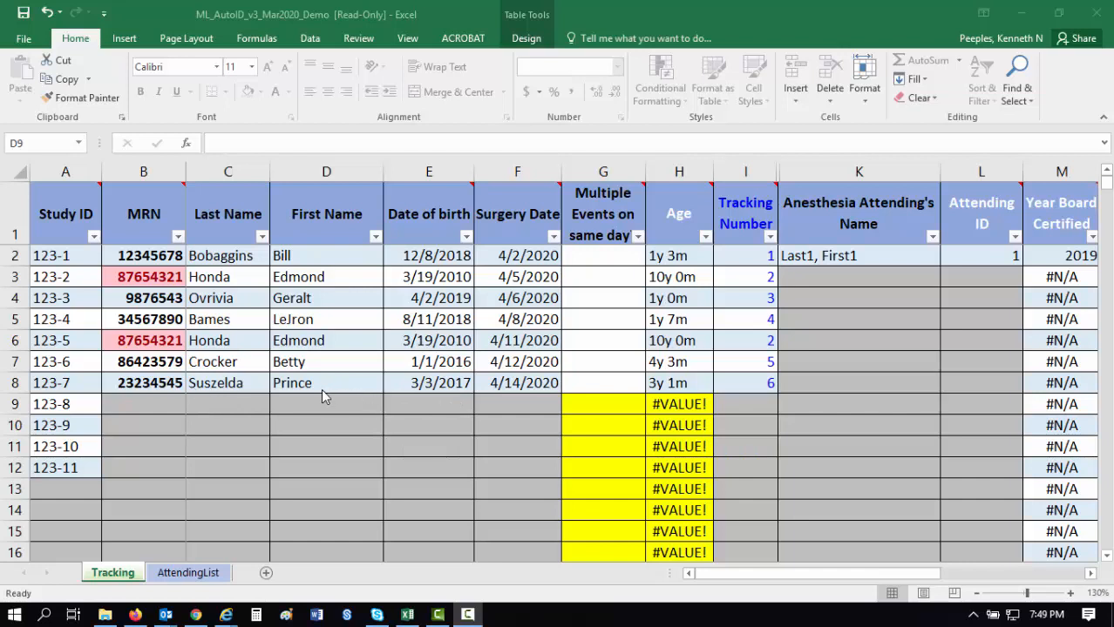
# Enter MRN 23234545 and surgery date 4/14/20 for study 123-8.
pyautogui.click(168, 410)
pyautogui.write('2')
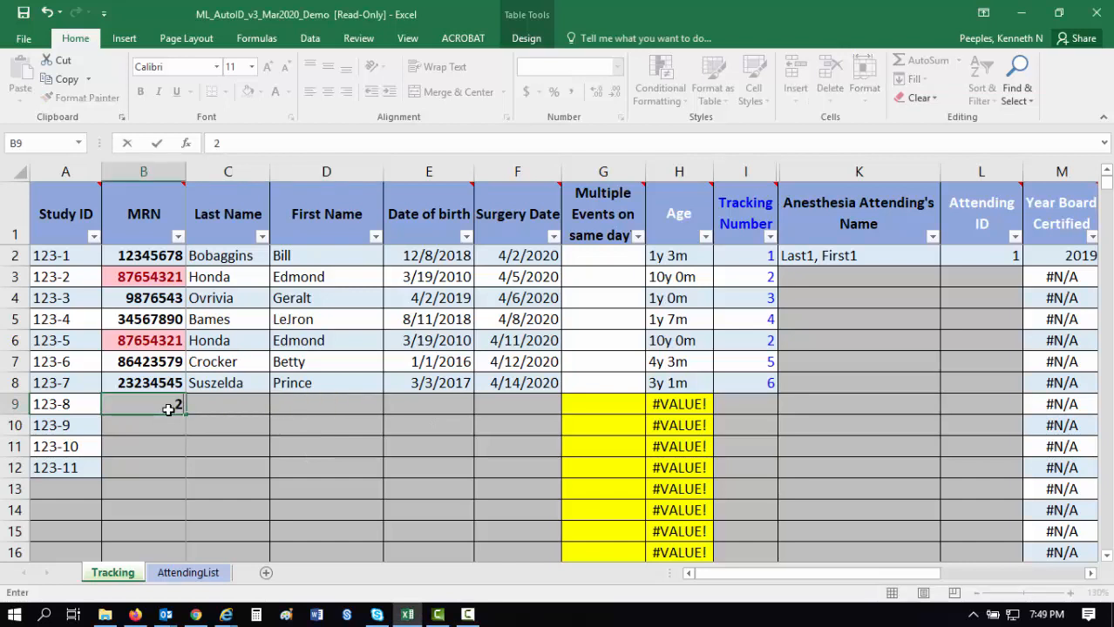
pyautogui.write('3234545')
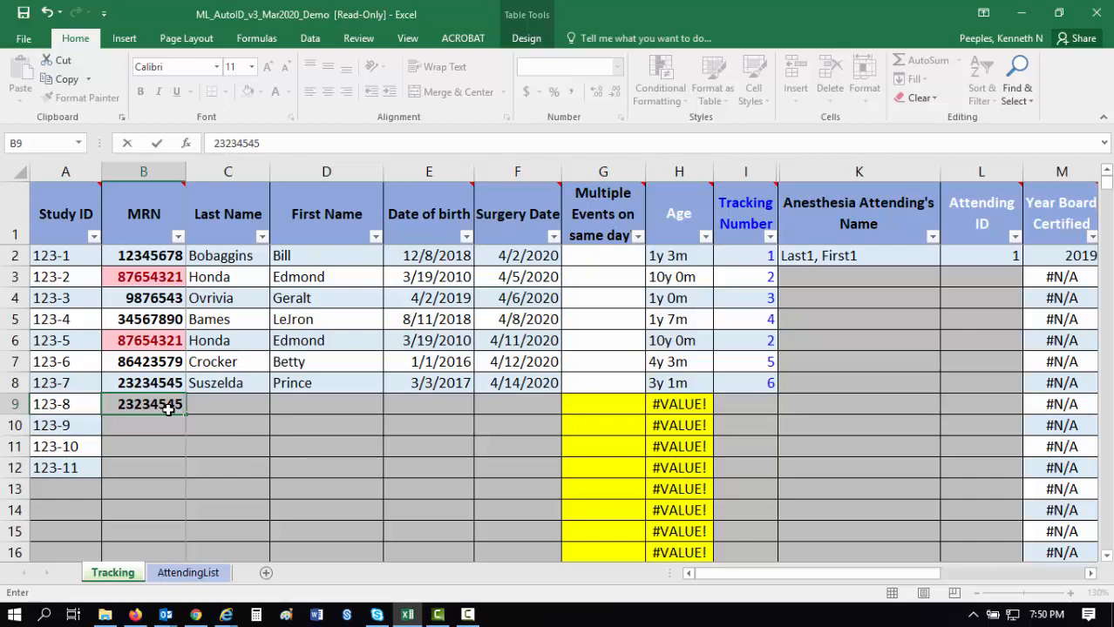
pyautogui.press('Tab')
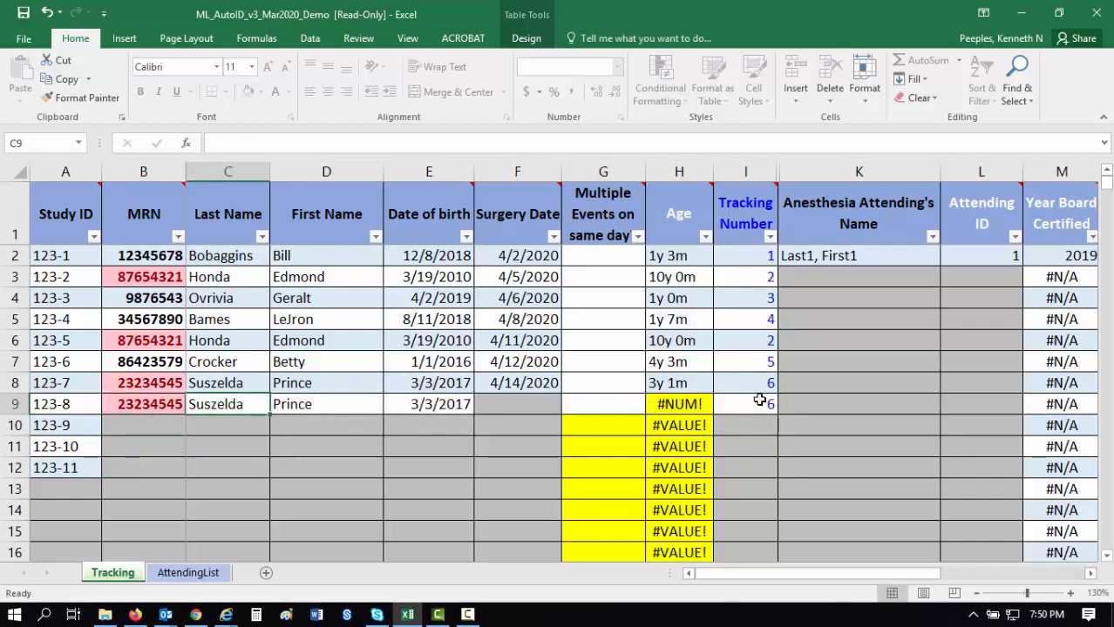
pyautogui.click(504, 406)
pyautogui.write('4/1')
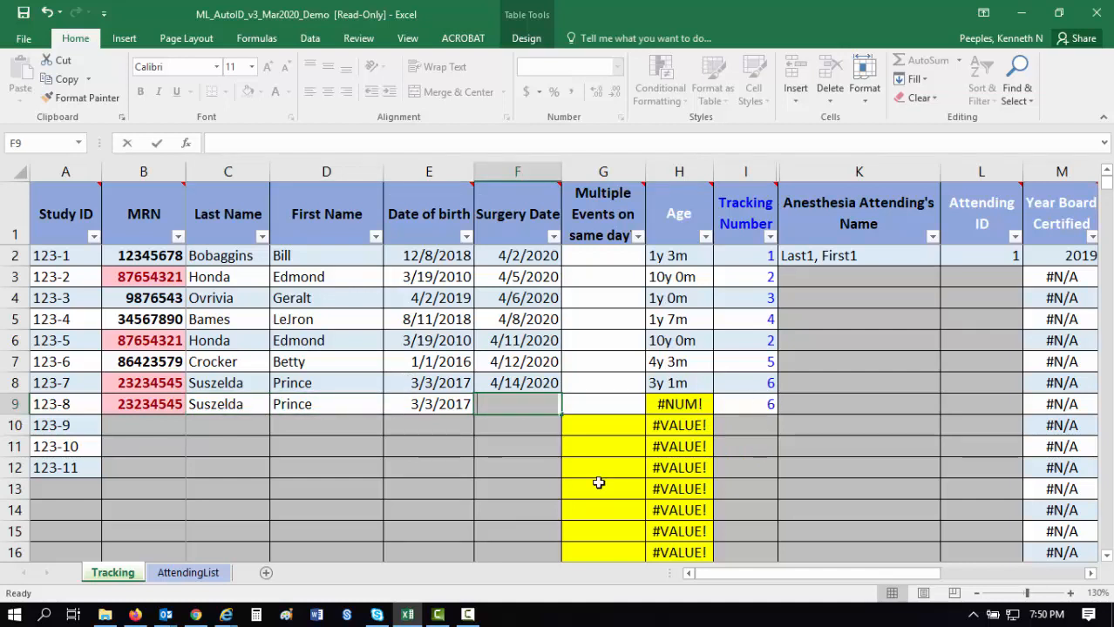
pyautogui.write('4/20')
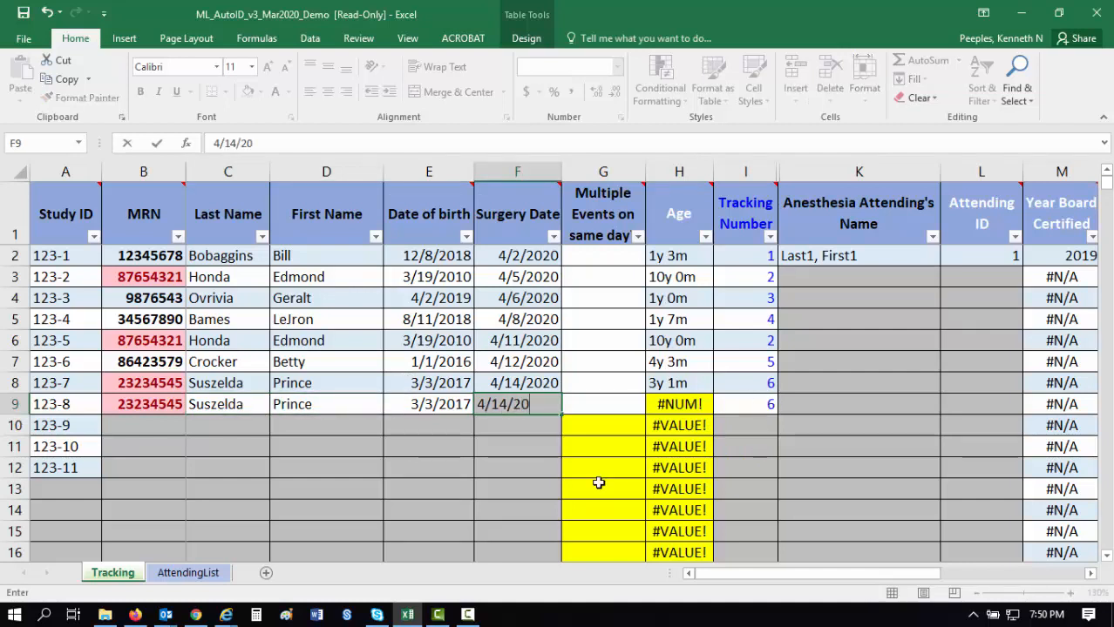
pyautogui.click(825, 470)
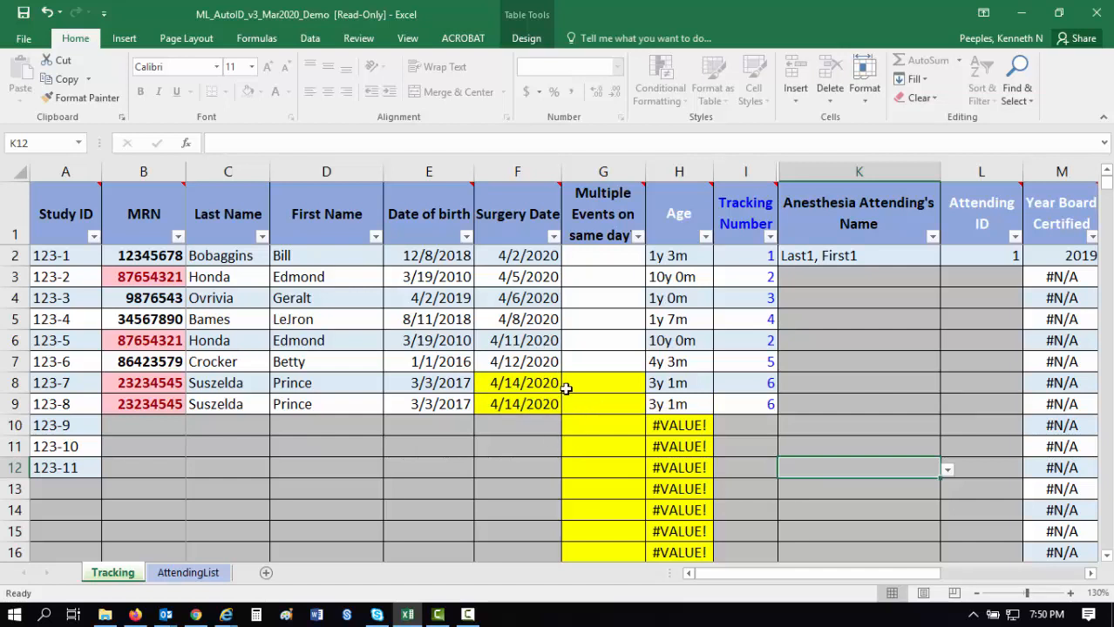
# Set Multiple Events on same day to Yes for cases 123-8 (G9) and 123-7 (G8).
pyautogui.click(611, 403)
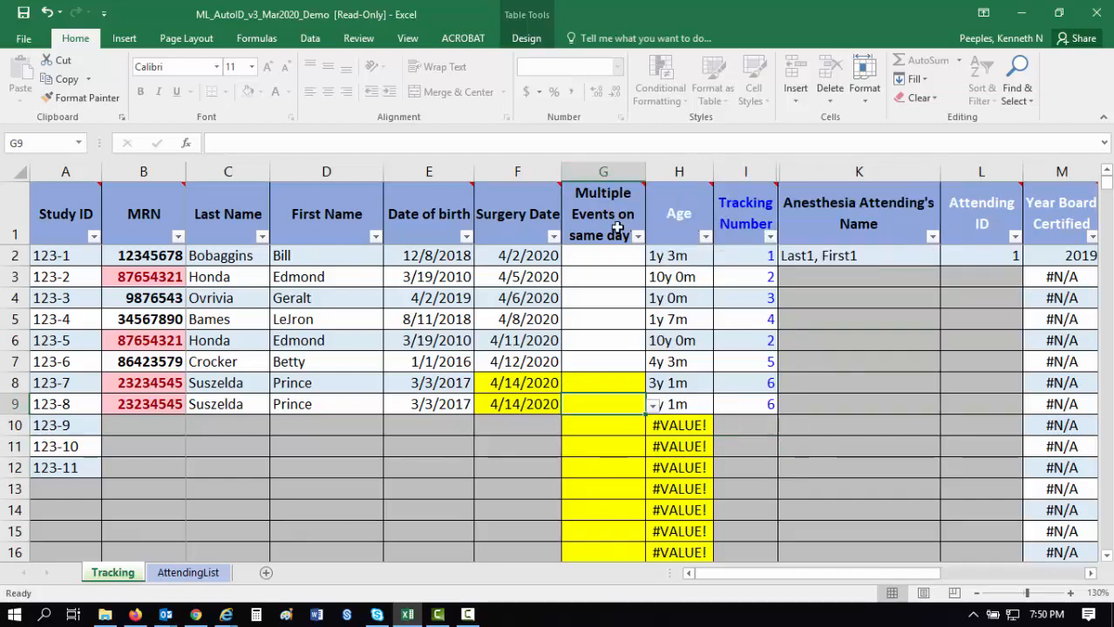
pyautogui.moveTo(614, 225)
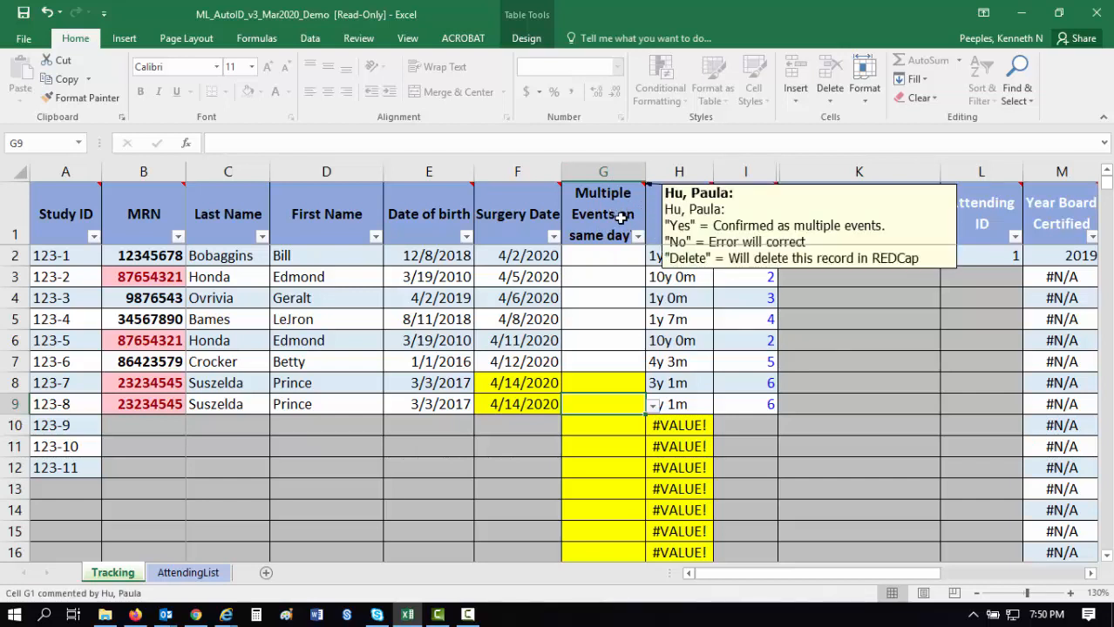
pyautogui.click(652, 407)
pyautogui.click(646, 423)
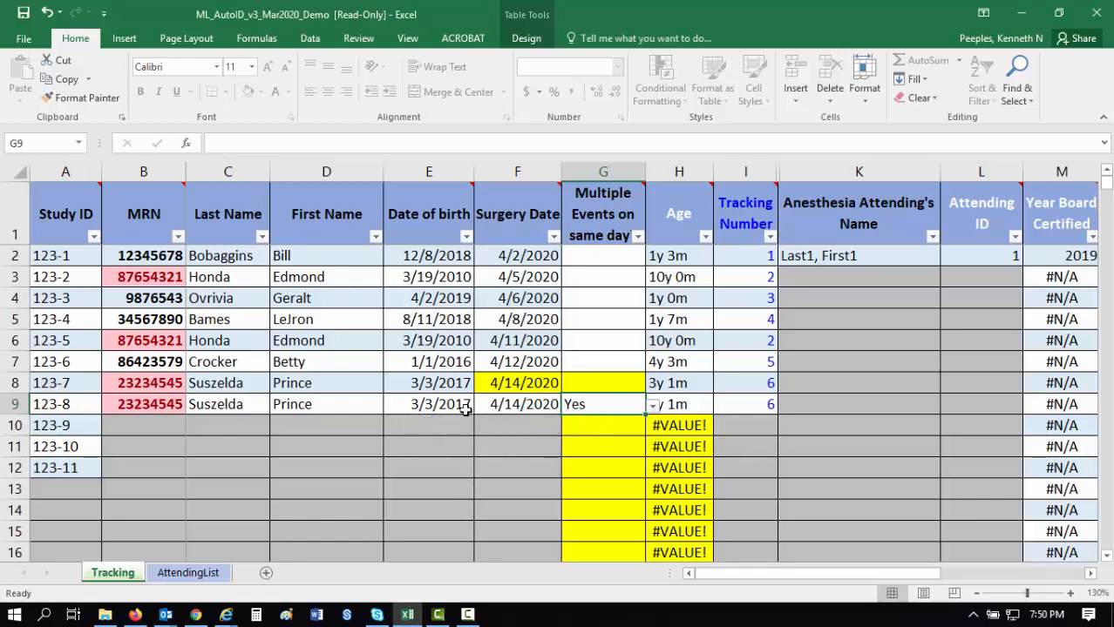
pyautogui.click(610, 379)
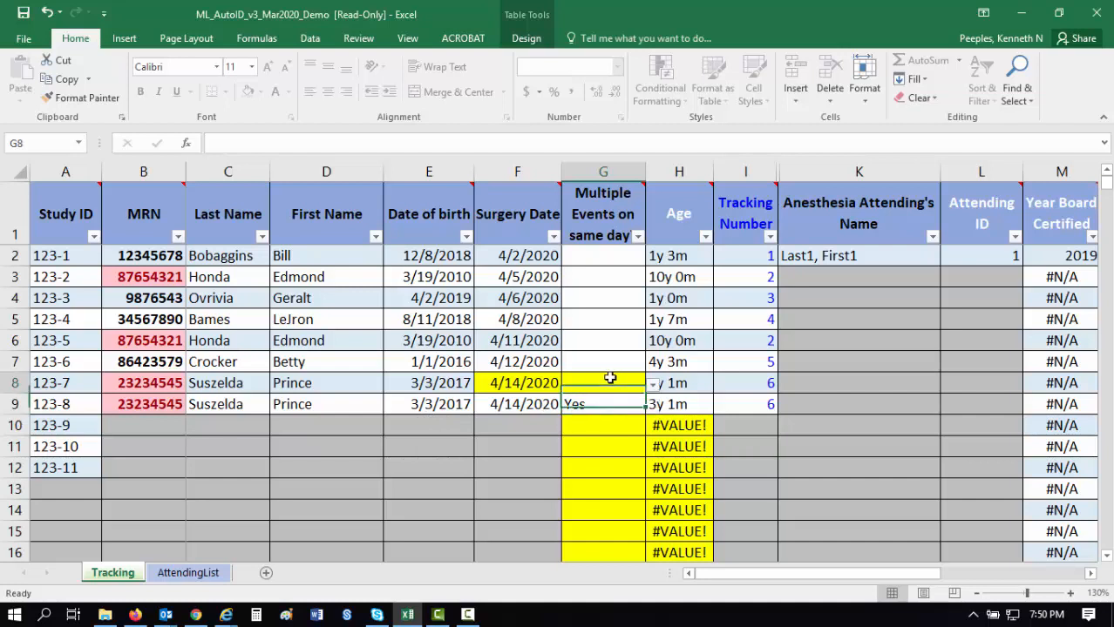
pyautogui.click(653, 386)
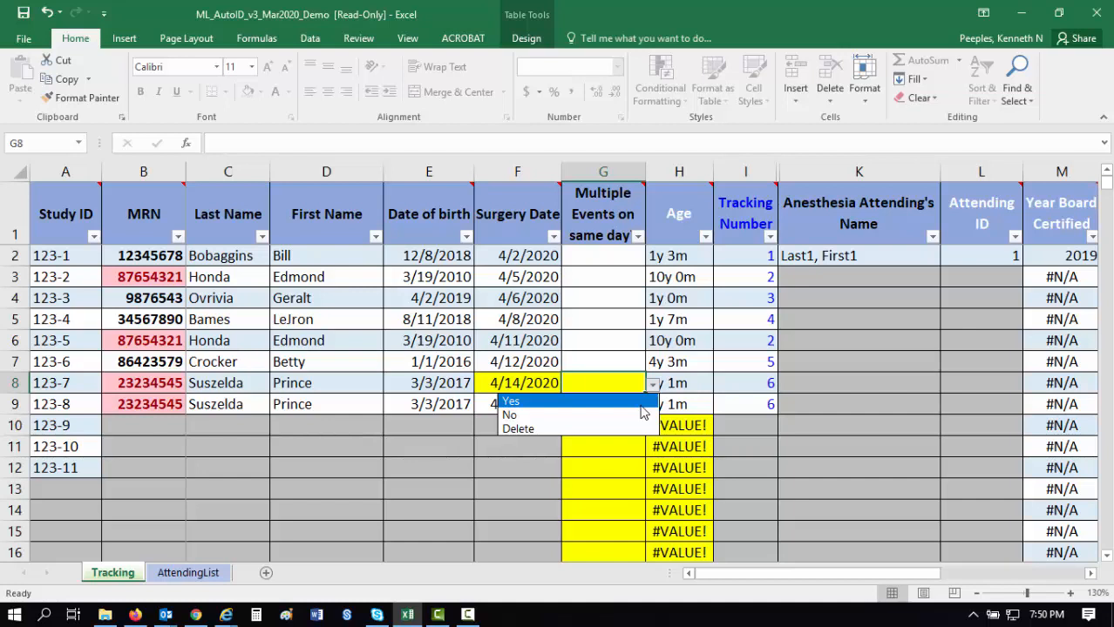
pyautogui.click(641, 403)
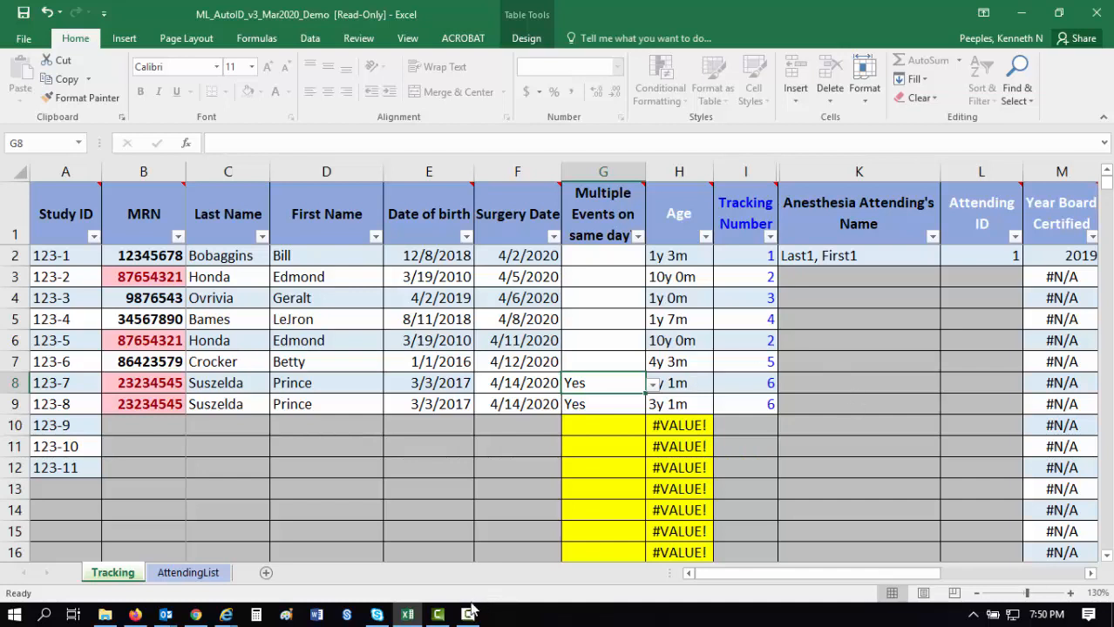
pyautogui.moveTo(468, 614)
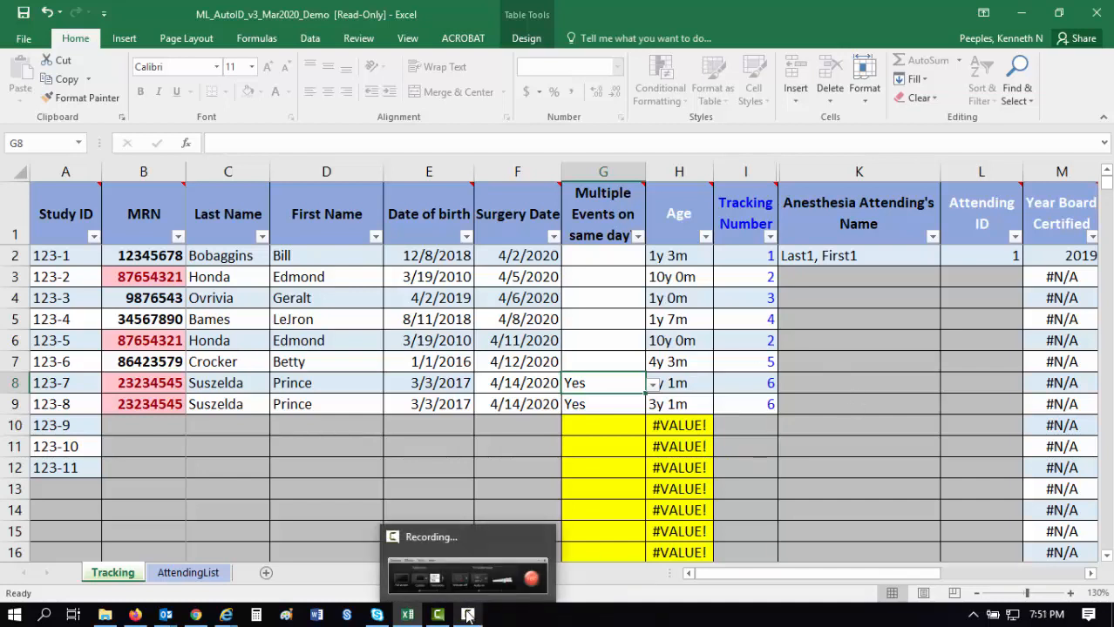
pyautogui.click(468, 615)
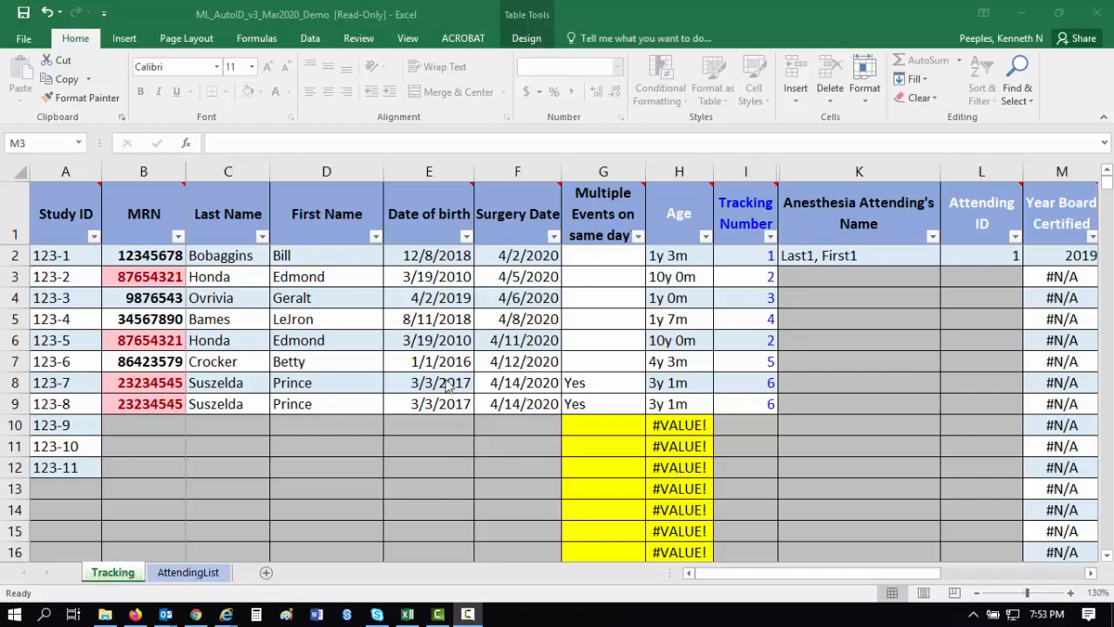
# On AttendingList, enter the fifth attending's last name, first name and certification year 2020 in row 6.
pyautogui.click(183, 582)
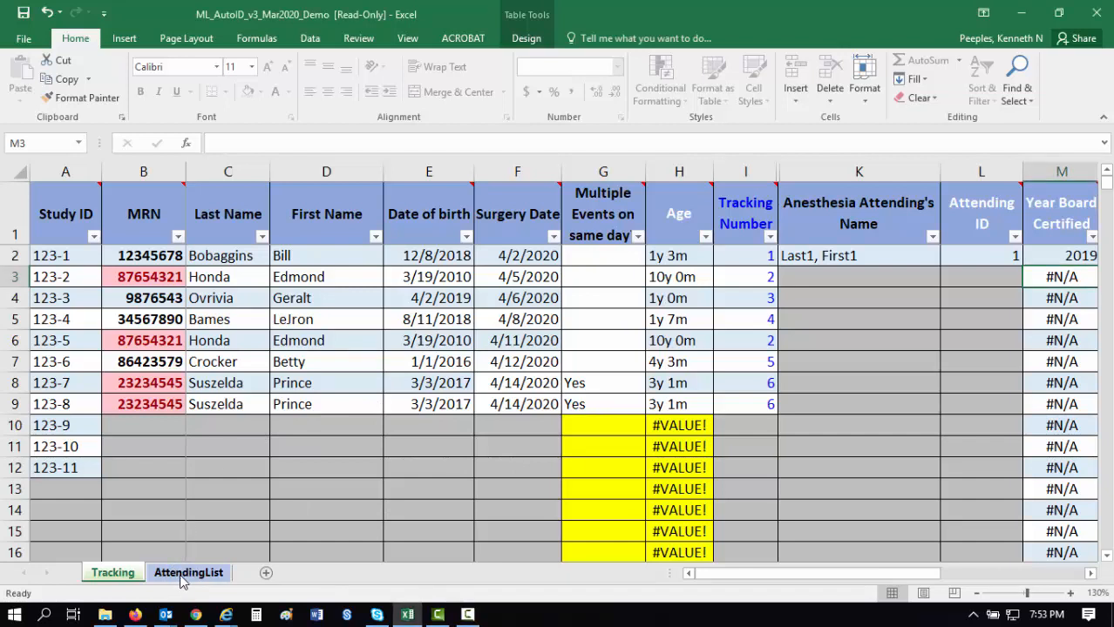
pyautogui.click(185, 574)
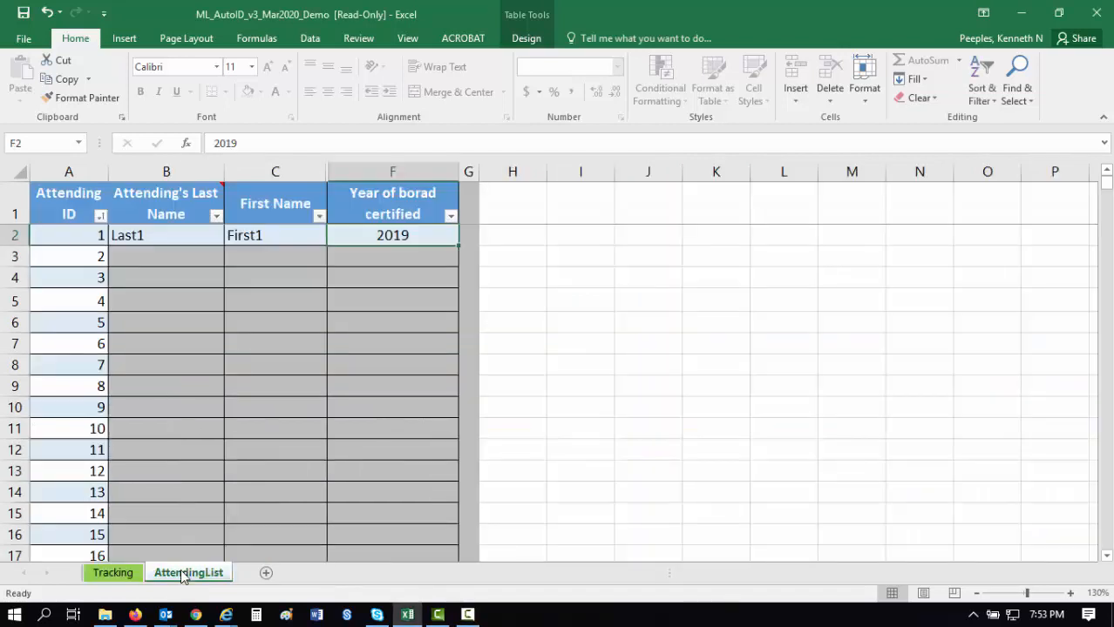
pyautogui.click(467, 615)
pyautogui.click(1061, 546)
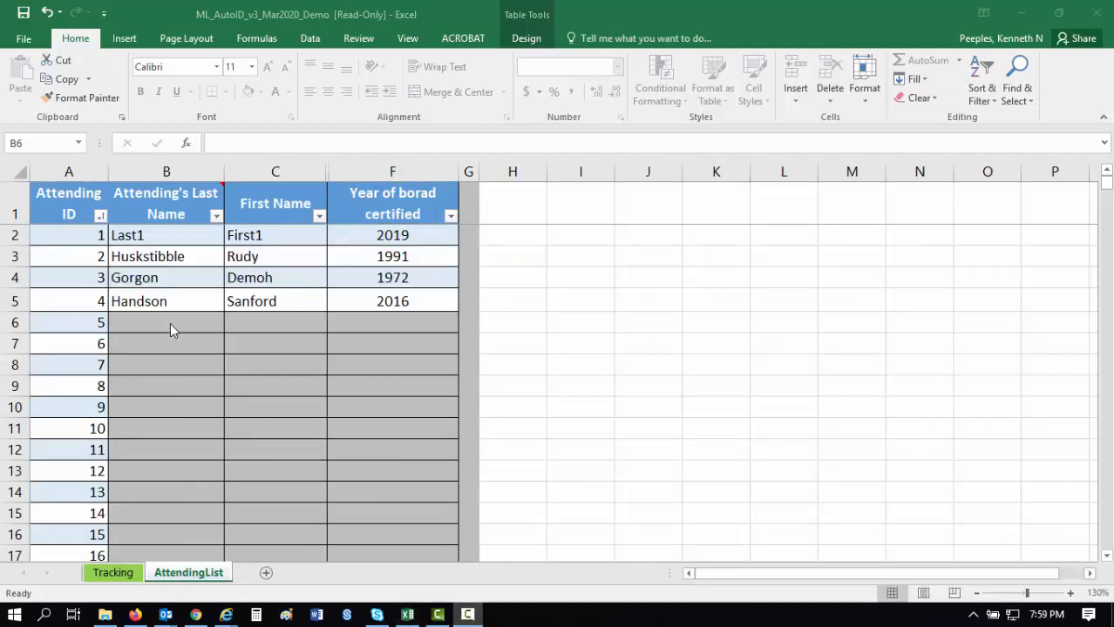
pyautogui.click(170, 323)
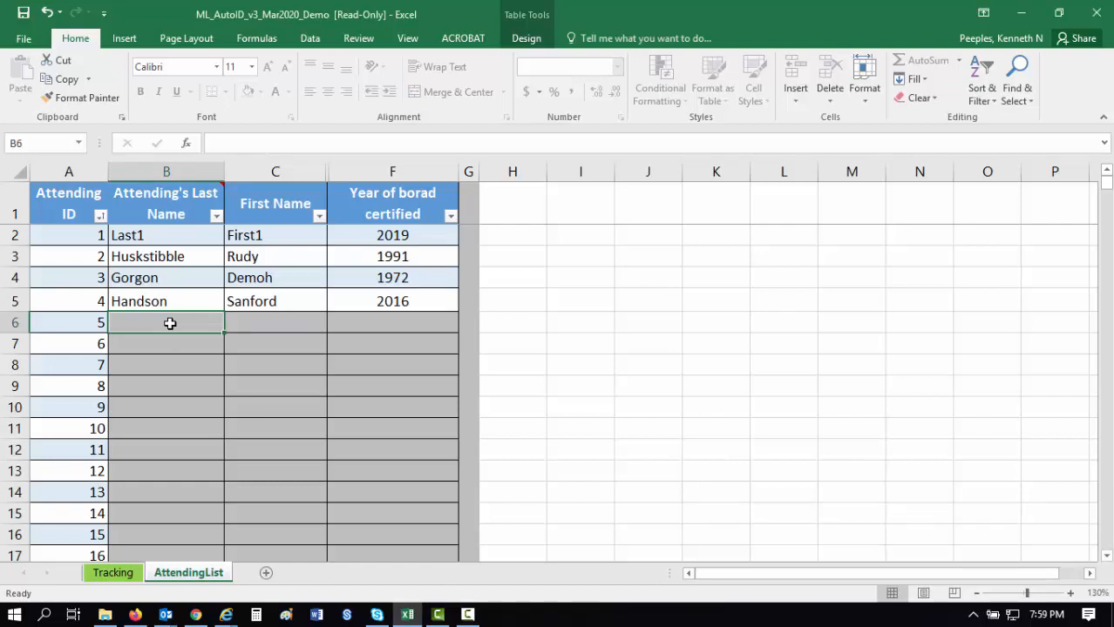
pyautogui.write('Jax')
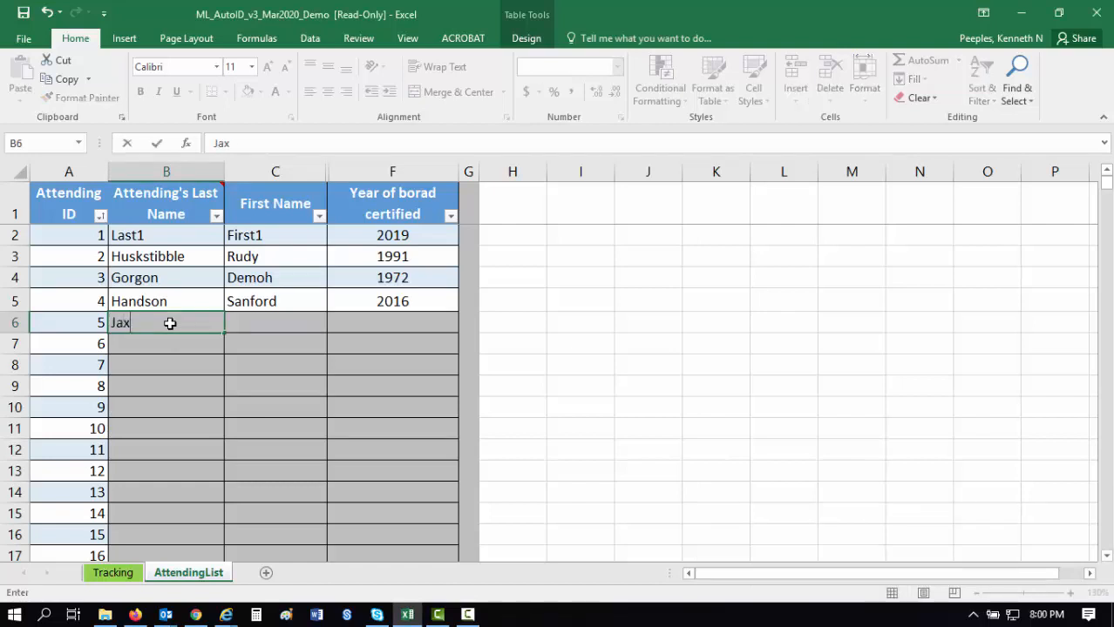
pyautogui.write('son')
pyautogui.press('Tab')
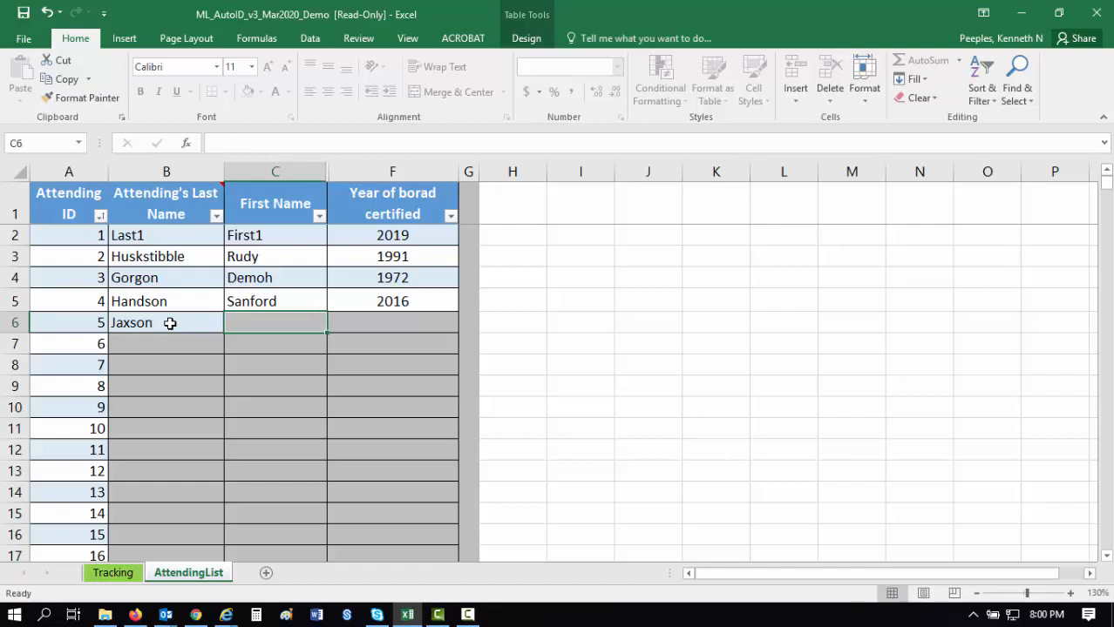
pyautogui.write('Janknit')
pyautogui.press('Tab')
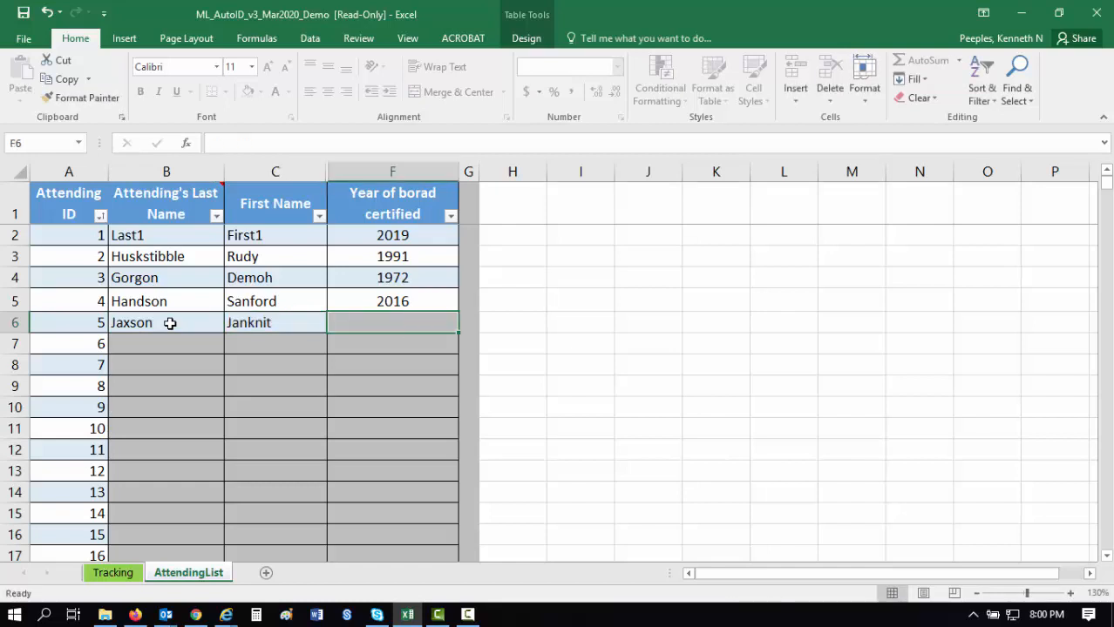
pyautogui.write('20')
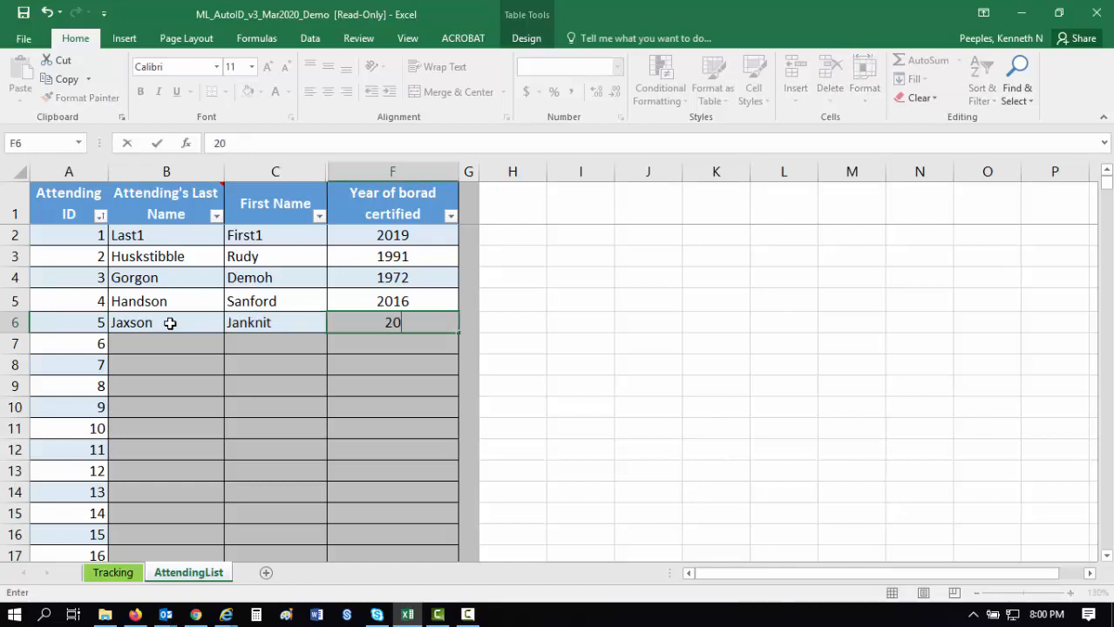
pyautogui.write('20')
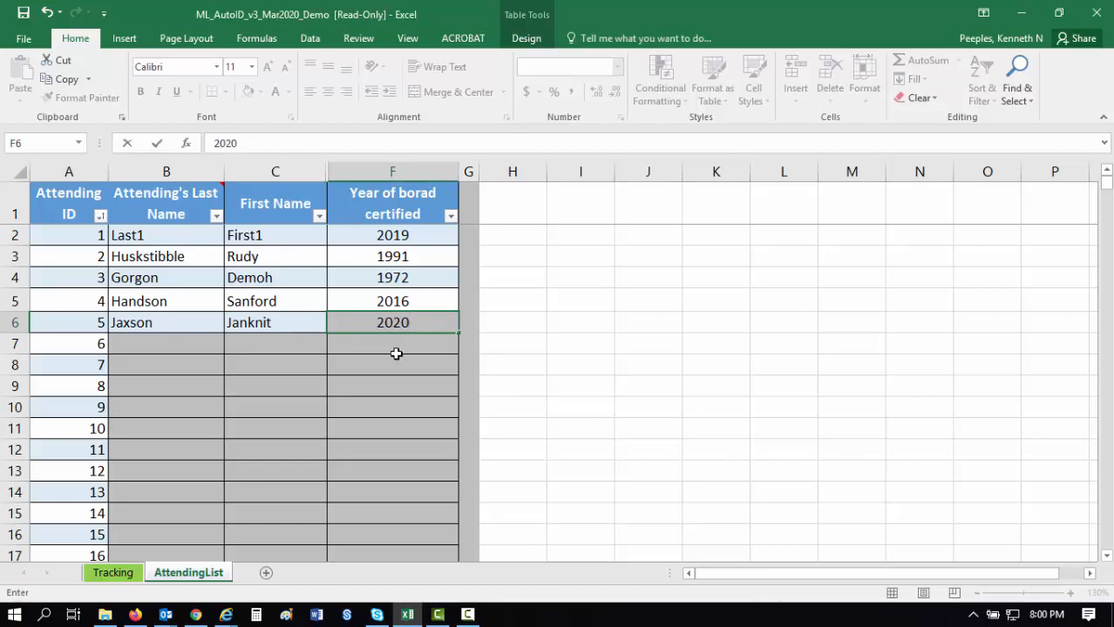
pyautogui.click(569, 347)
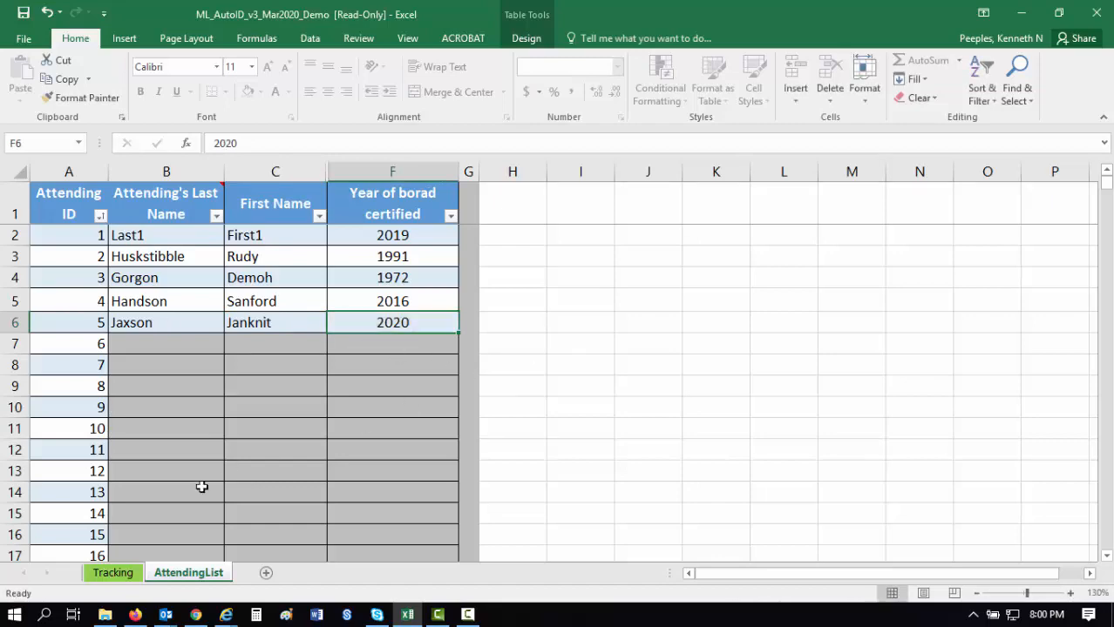
# Replace case 123-1's anesthesia attending in K2 with a different name from the dropdown list.
pyautogui.click(111, 572)
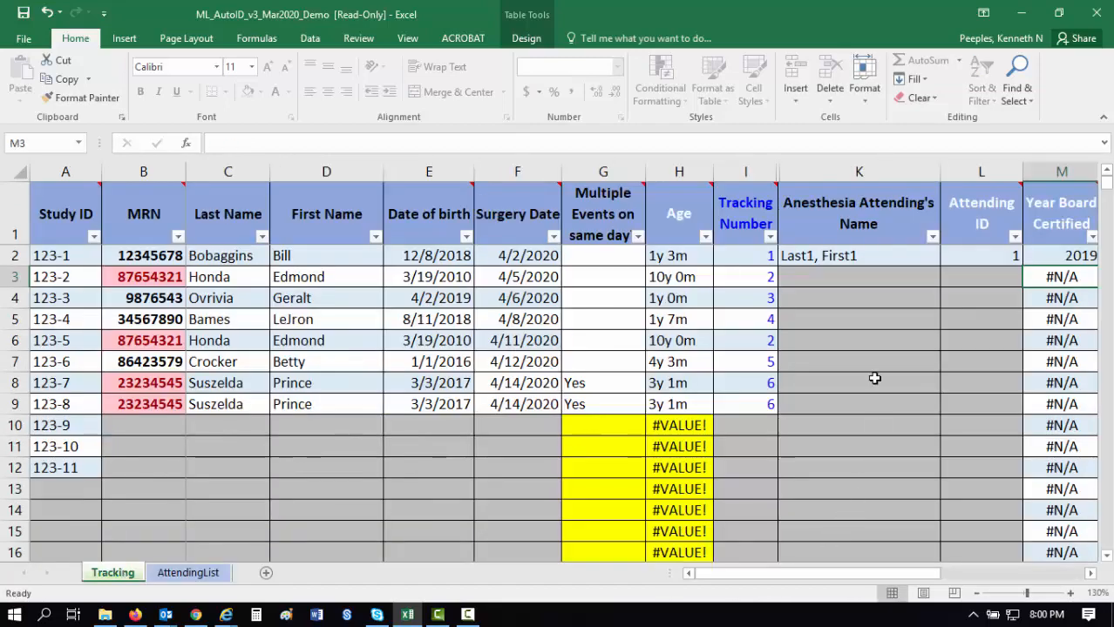
pyautogui.click(917, 258)
pyautogui.press('BackSpace')
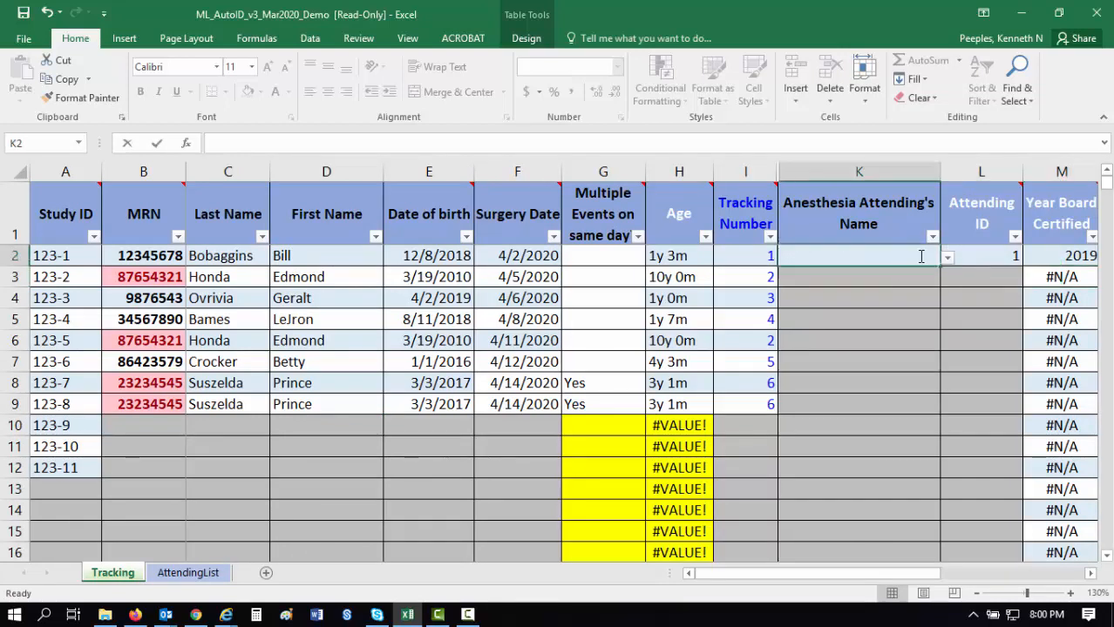
pyautogui.click(948, 259)
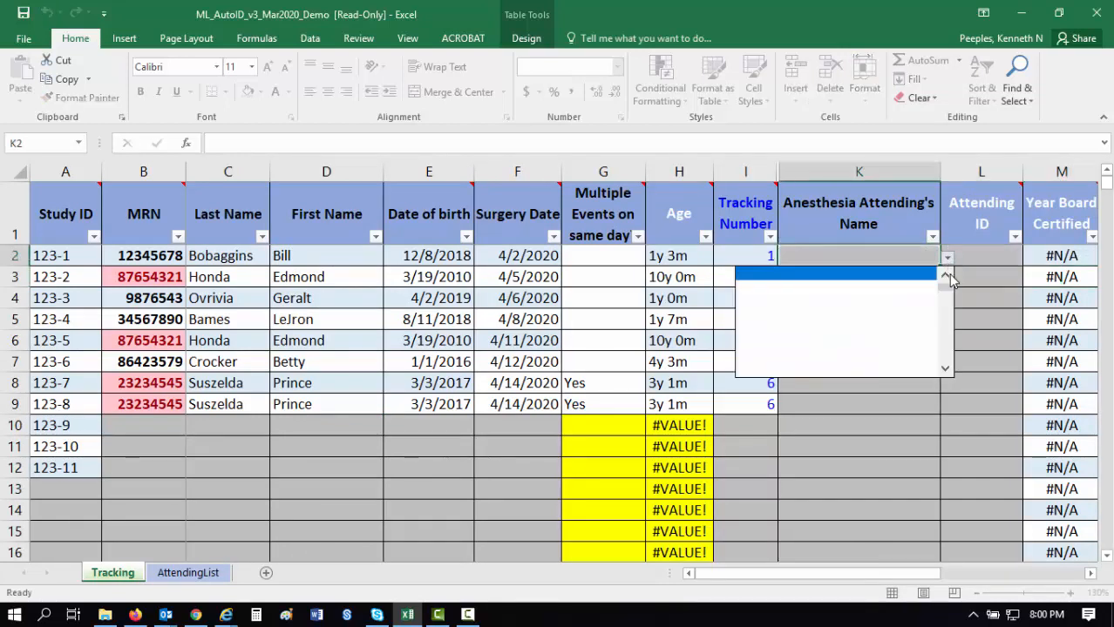
pyautogui.click(944, 276)
pyautogui.click(945, 276)
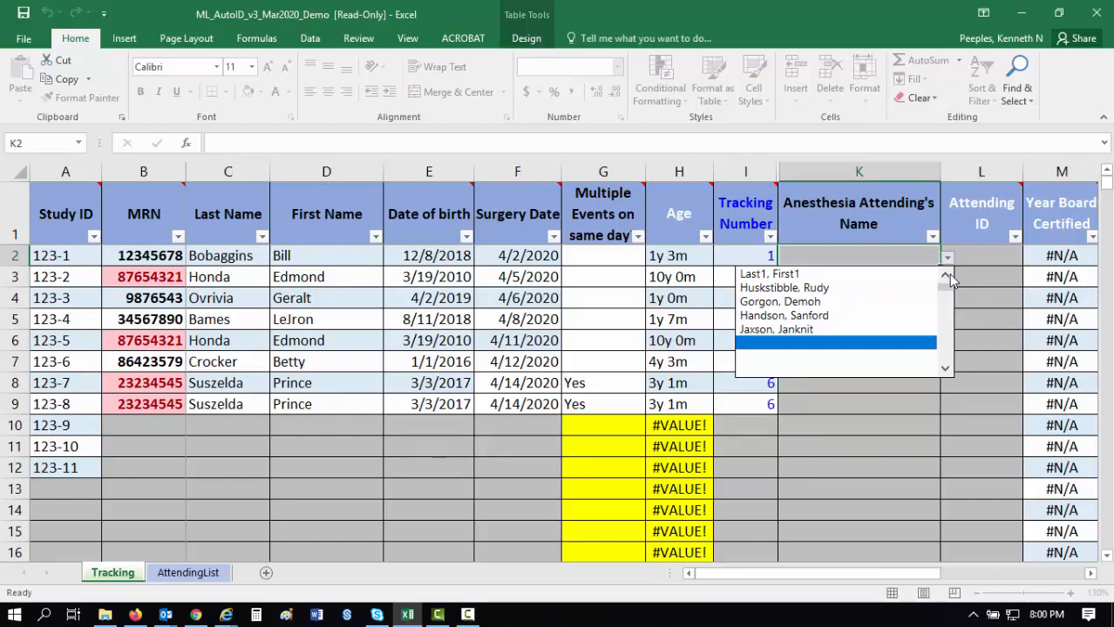
pyautogui.click(879, 288)
pyautogui.click(878, 298)
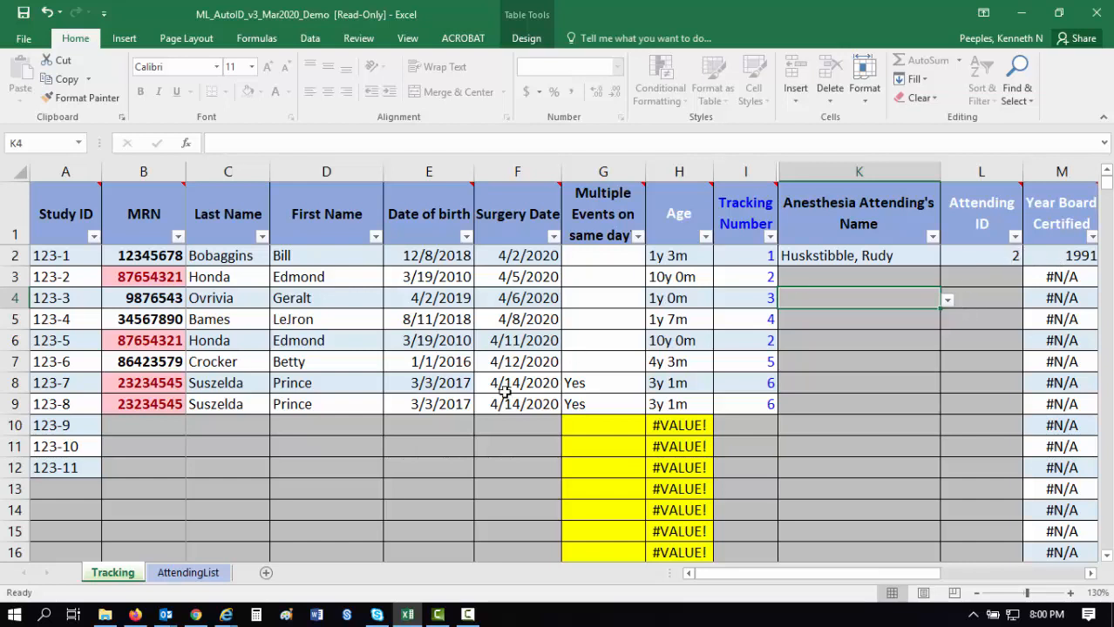
pyautogui.click(220, 574)
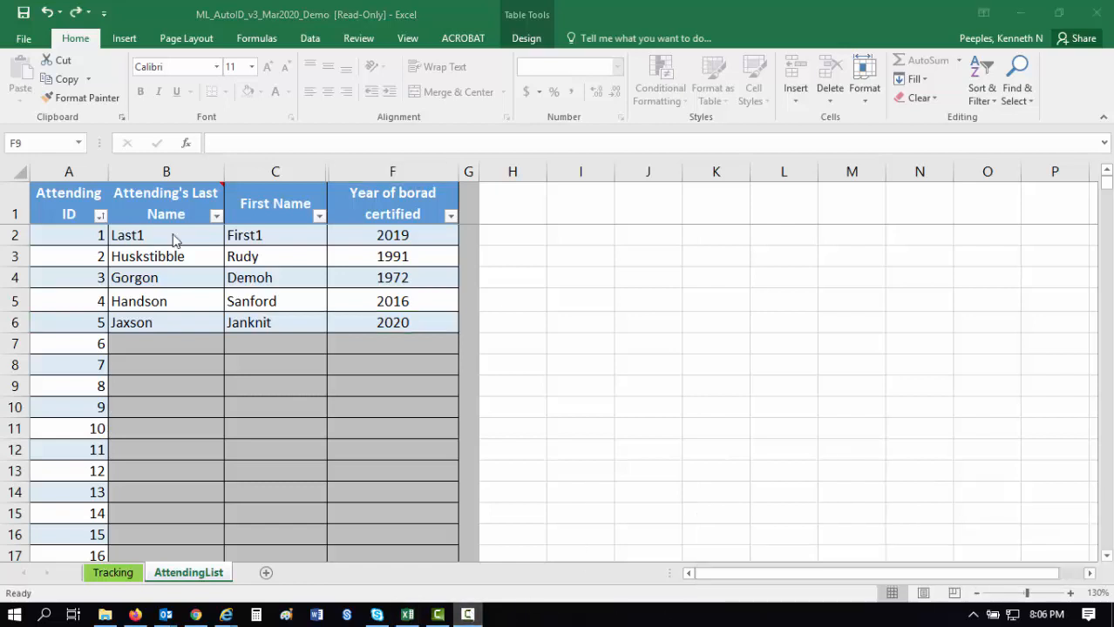
# Replace the placeholder Last1 in row 2 with the new attending's last and first names.
pyautogui.click(174, 237)
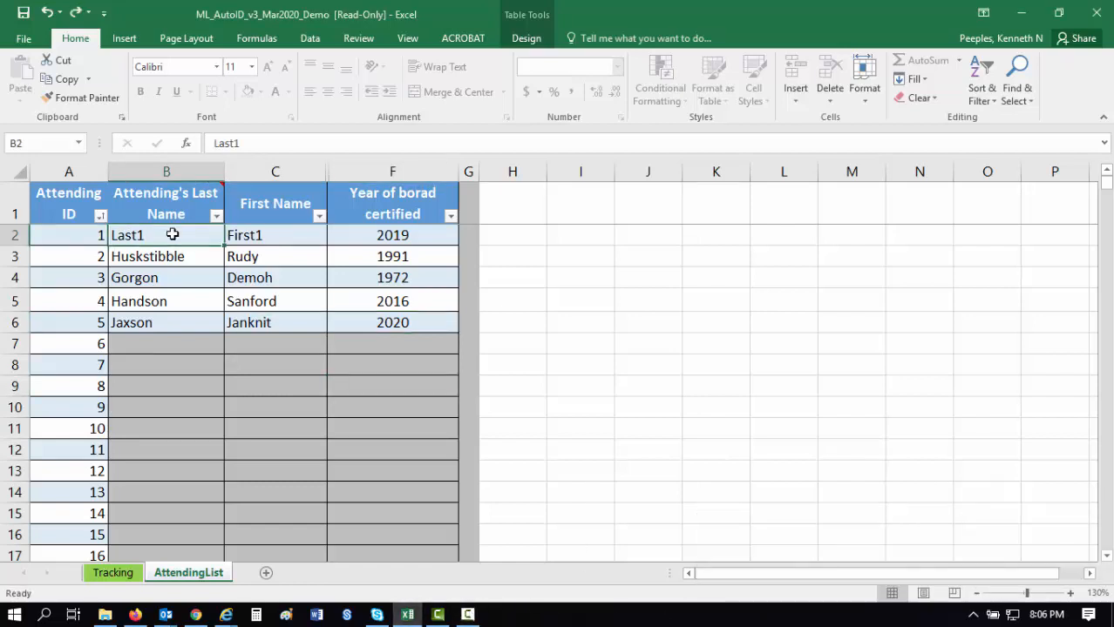
pyautogui.write('Waters')
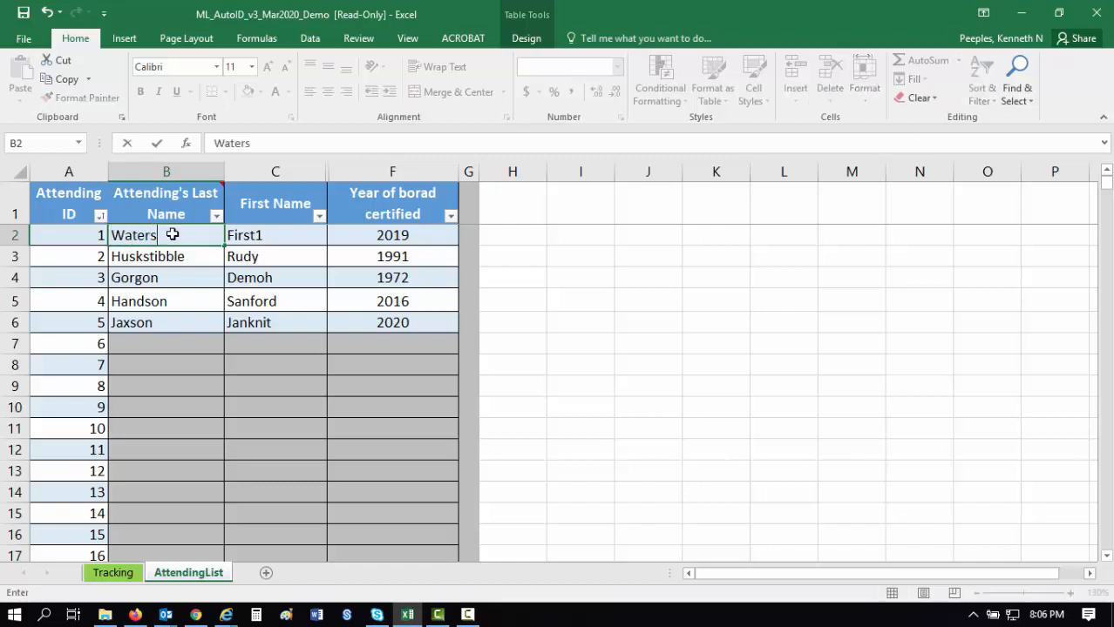
pyautogui.press('Tab')
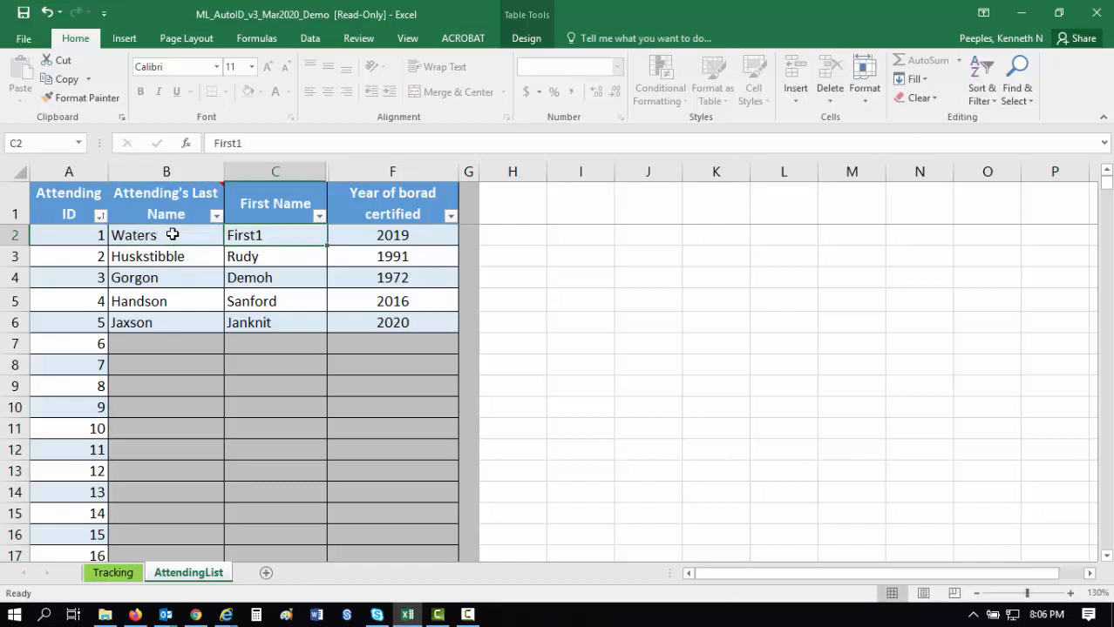
pyautogui.write('Modi')
pyautogui.hotkey('ctrl', 'Return')
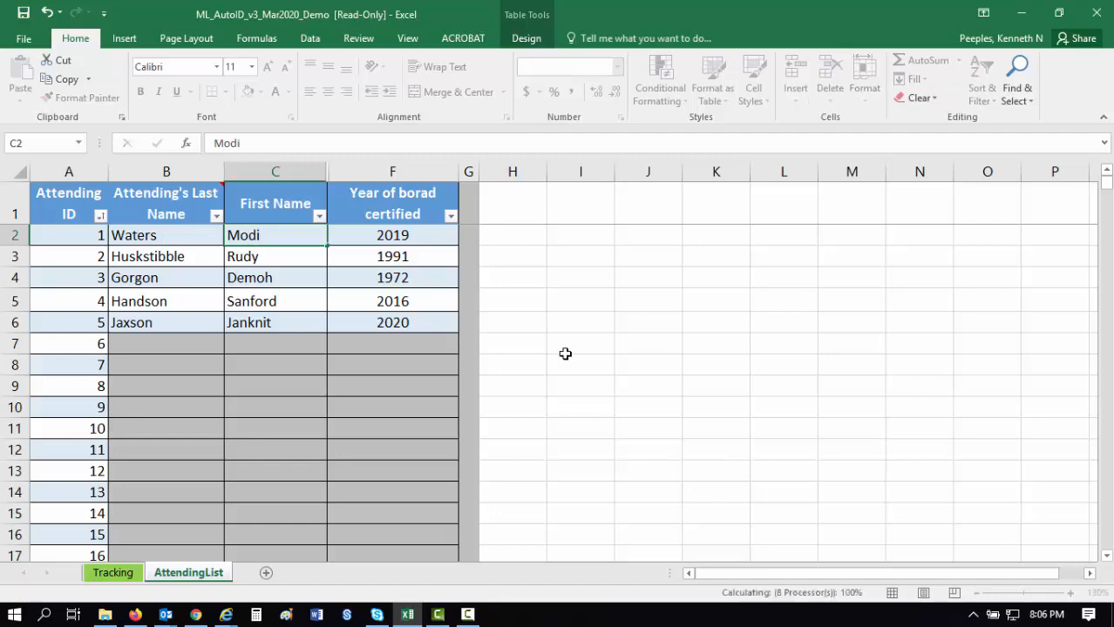
# Check that K3's attending dropdown on the Tracking sheet shows the updated names.
pyautogui.click(114, 573)
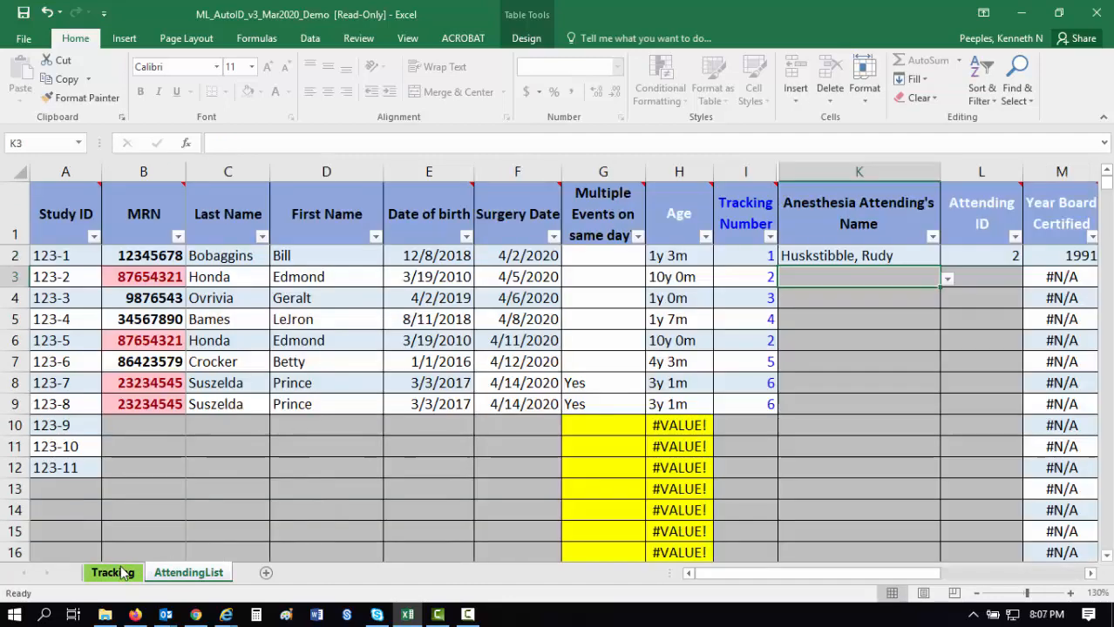
pyautogui.click(947, 279)
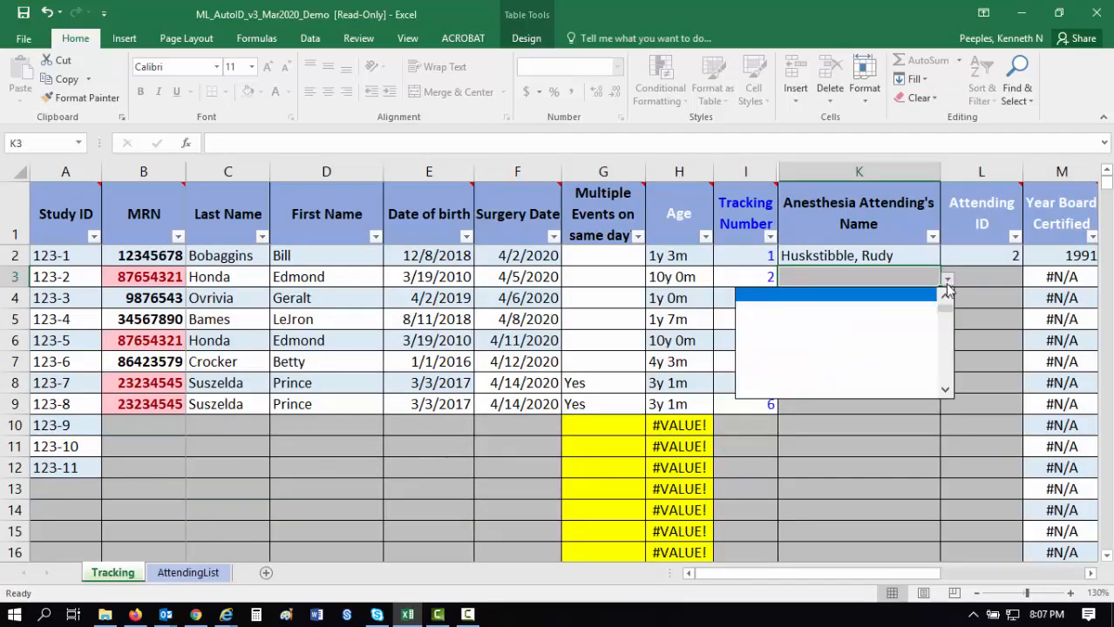
pyautogui.click(947, 297)
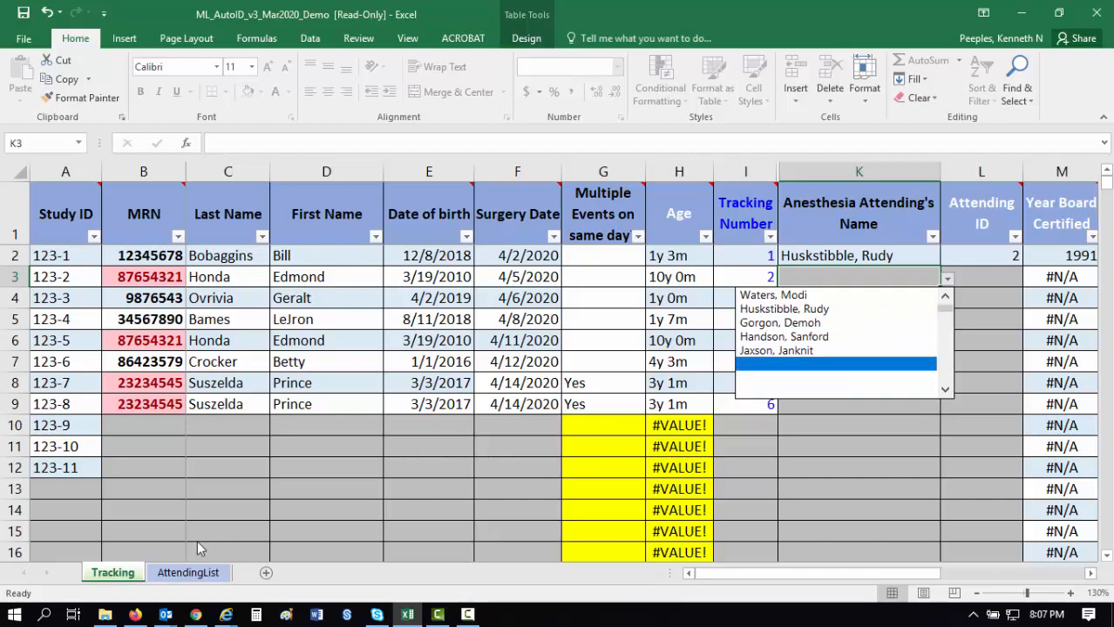
# Sort the AttendingList rows A to Z by last name in column B.
pyautogui.click(188, 573)
pyautogui.click(188, 573)
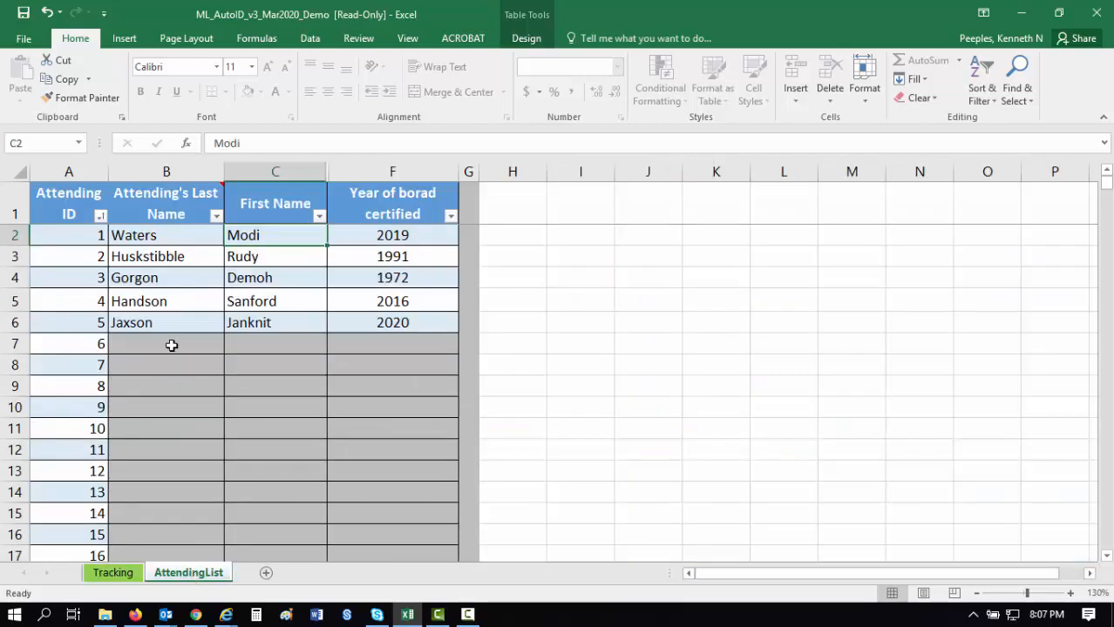
pyautogui.click(216, 216)
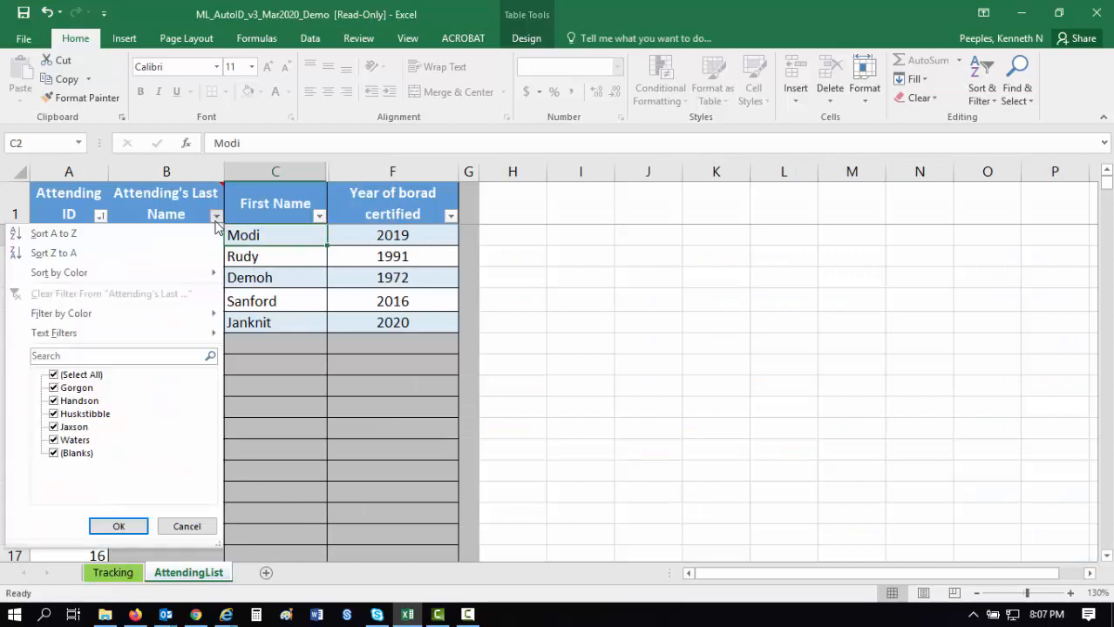
pyautogui.click(210, 234)
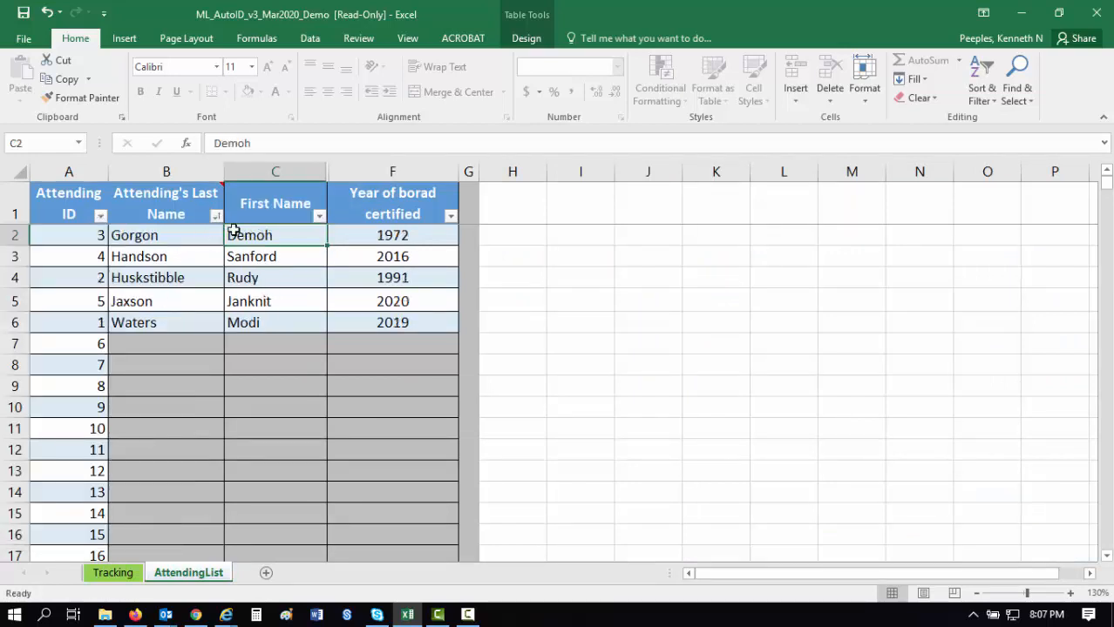
# Confirm K3's attending dropdown on the Tracking sheet now lists names alphabetically.
pyautogui.click(126, 571)
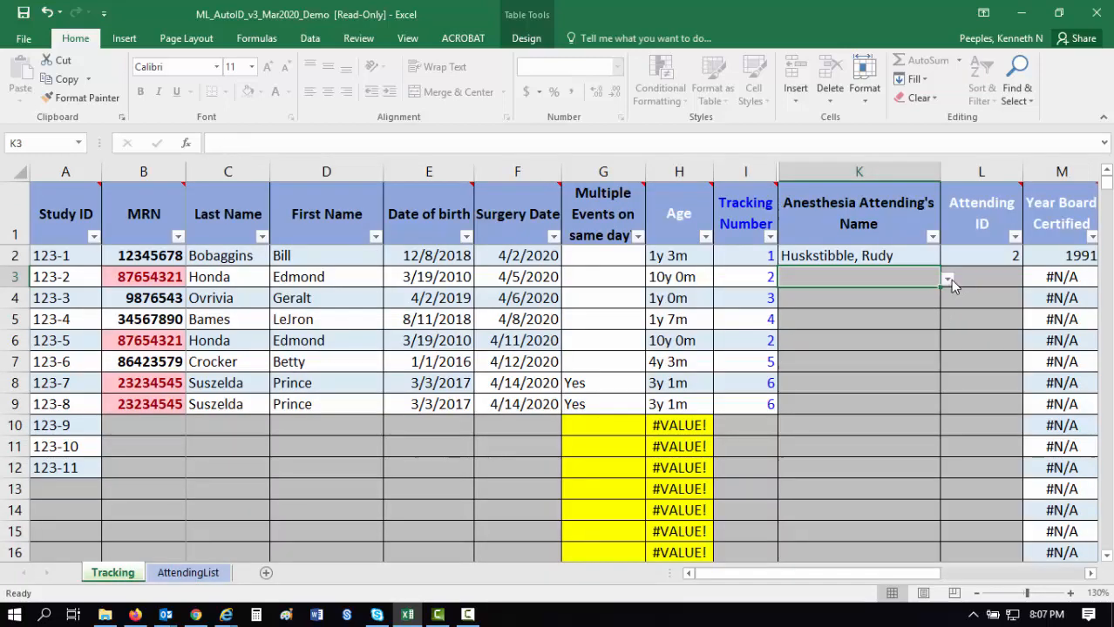
pyautogui.click(947, 279)
pyautogui.click(944, 298)
pyautogui.click(945, 298)
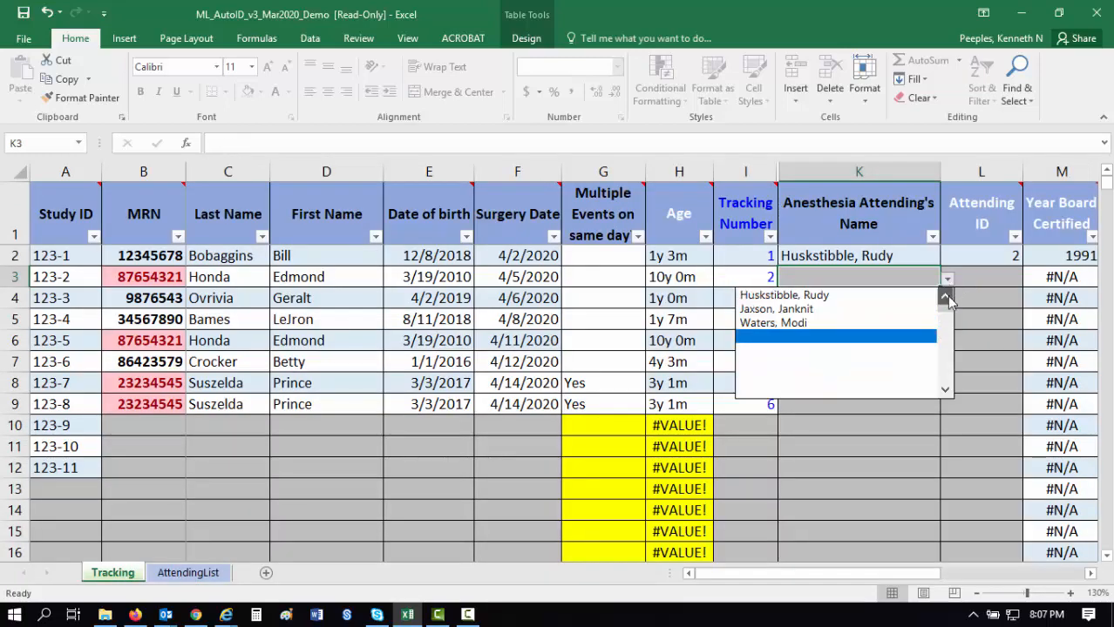
pyautogui.click(945, 298)
pyautogui.click(945, 298)
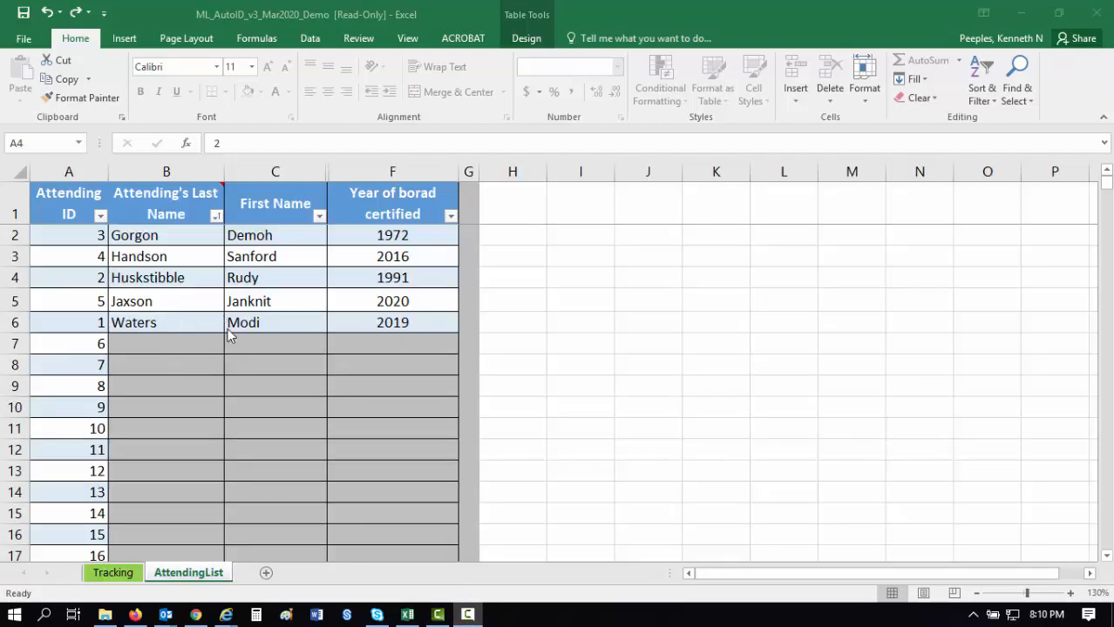
# Enter a repeat of an existing attending's last and first name in B7:C7, then select B7:C7.
pyautogui.click(183, 346)
pyautogui.write('W')
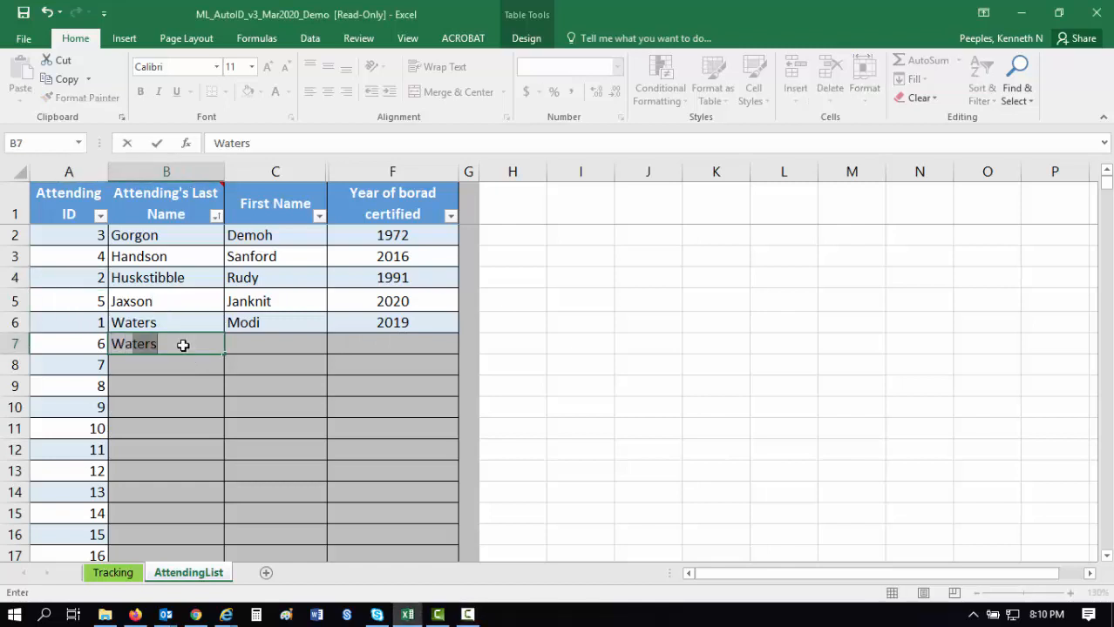
pyautogui.write('aters')
pyautogui.press('Tab')
pyautogui.write('Modi')
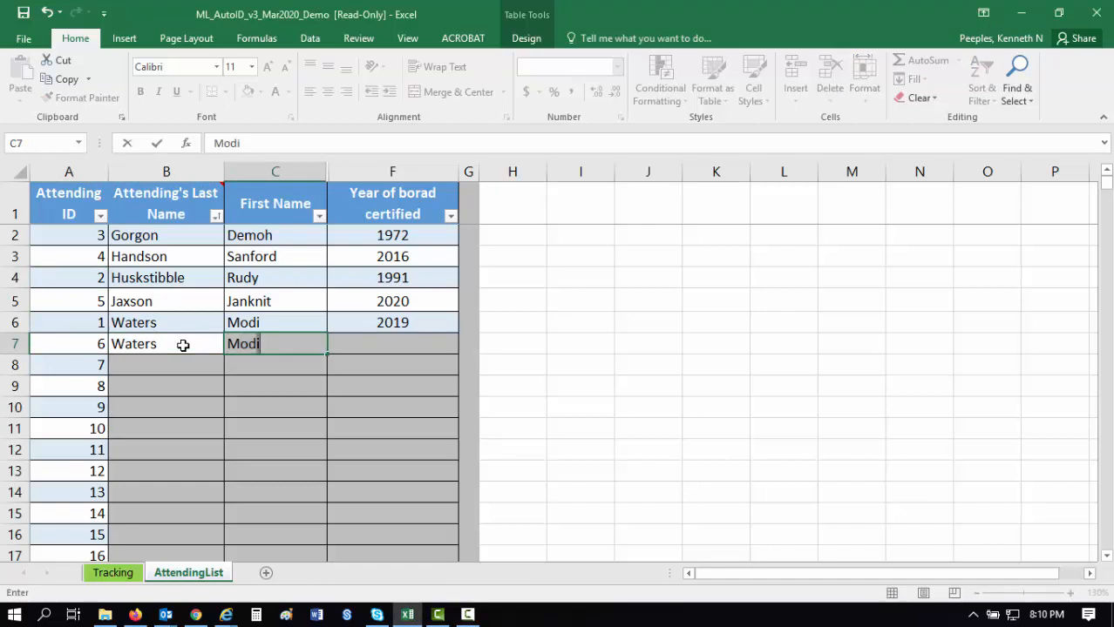
pyautogui.press('Tab')
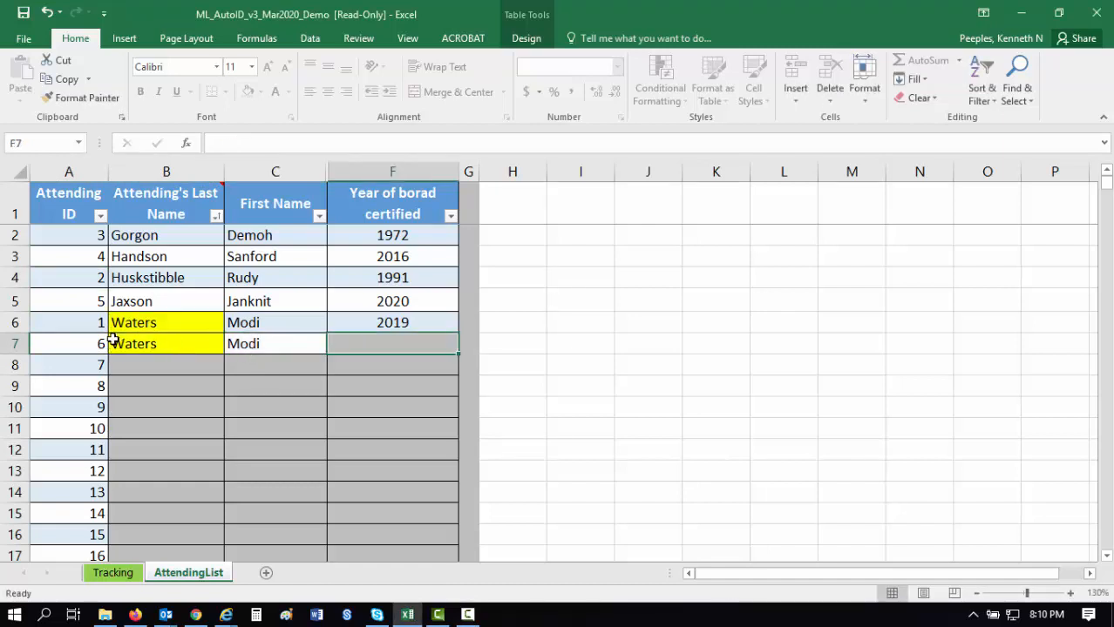
pyautogui.moveTo(257, 342); pyautogui.dragTo(184, 343)
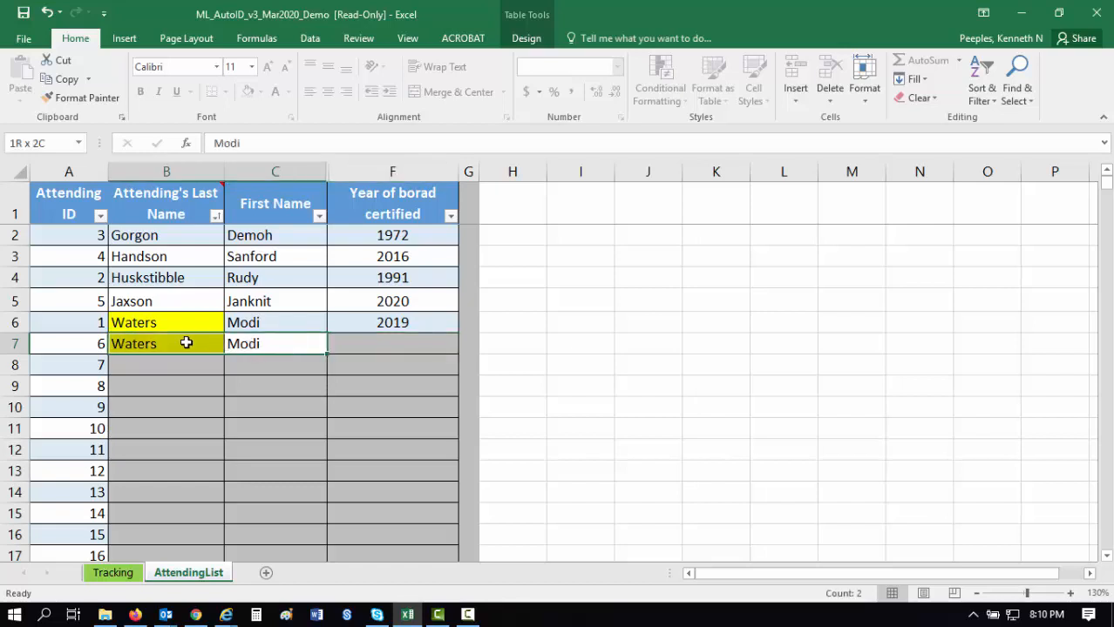